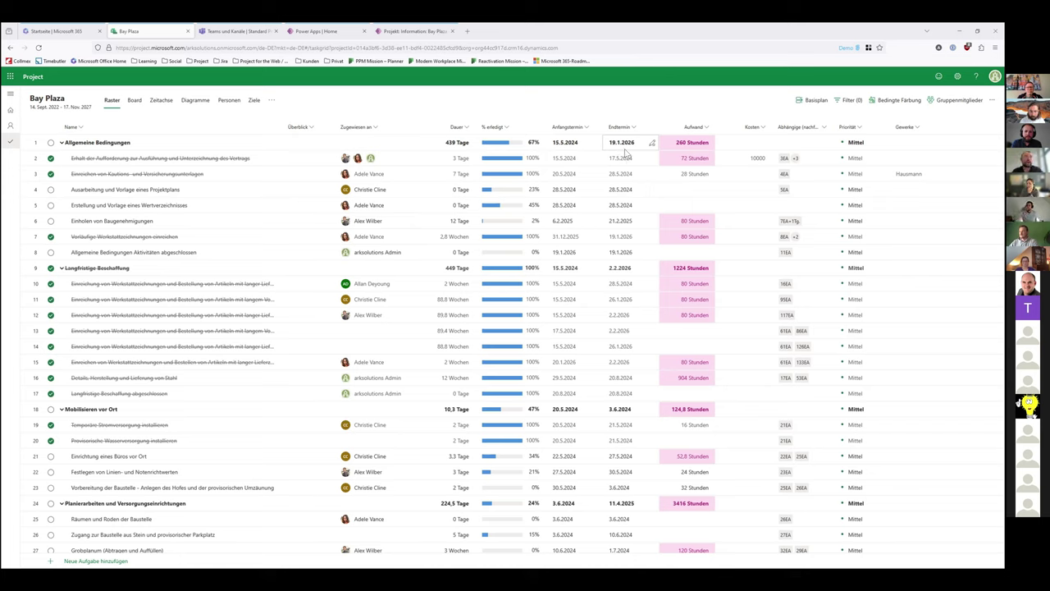
Step: Examine the Bay Plaza plan in the timeline, board, charts and people views, including the chart of tasks not started
left_click(160, 109)
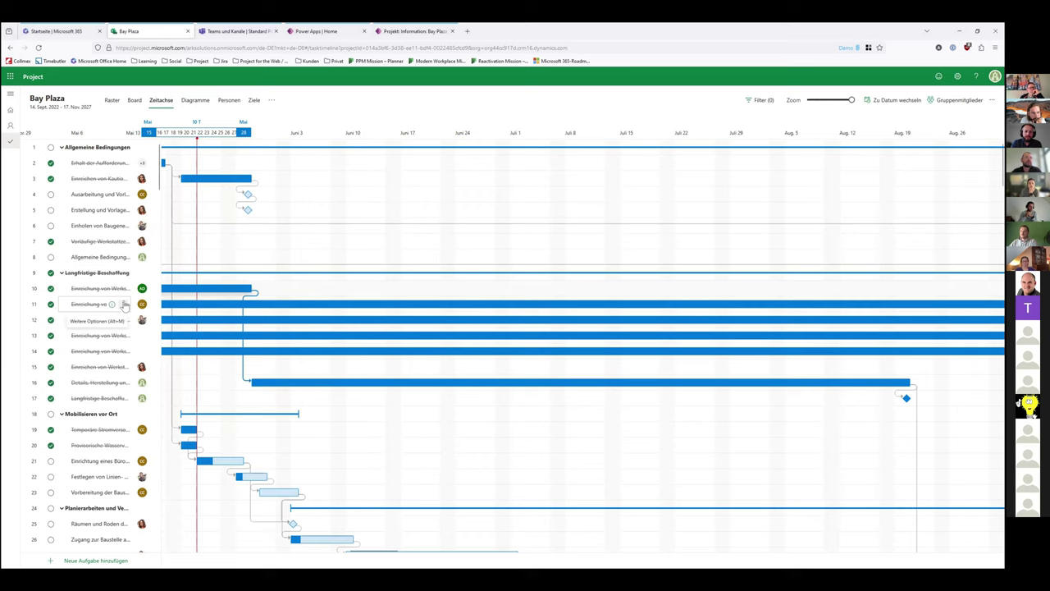
left_click(124, 305)
left_click(164, 310)
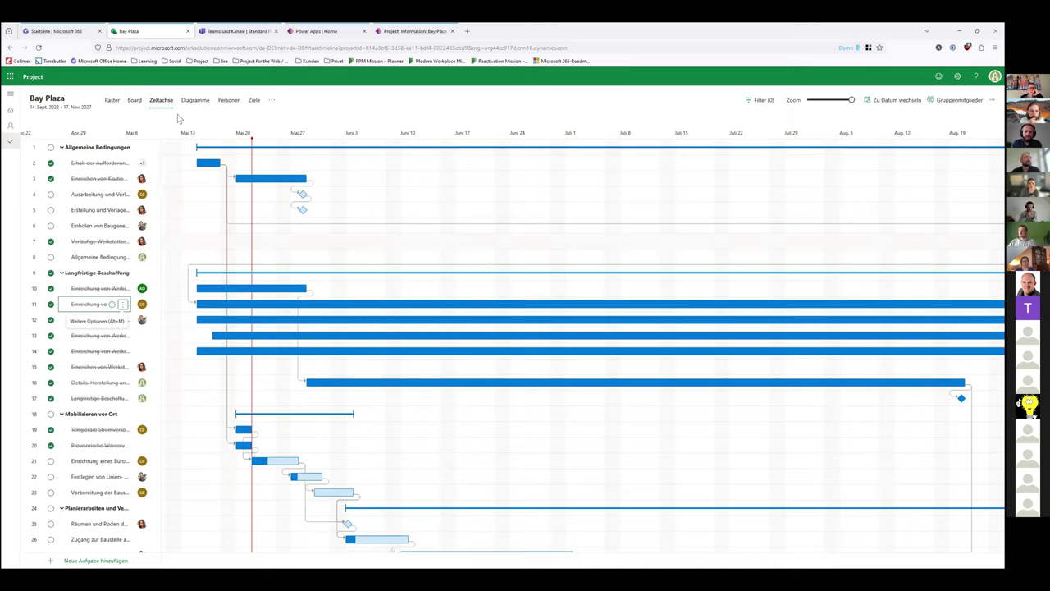
left_click(134, 102)
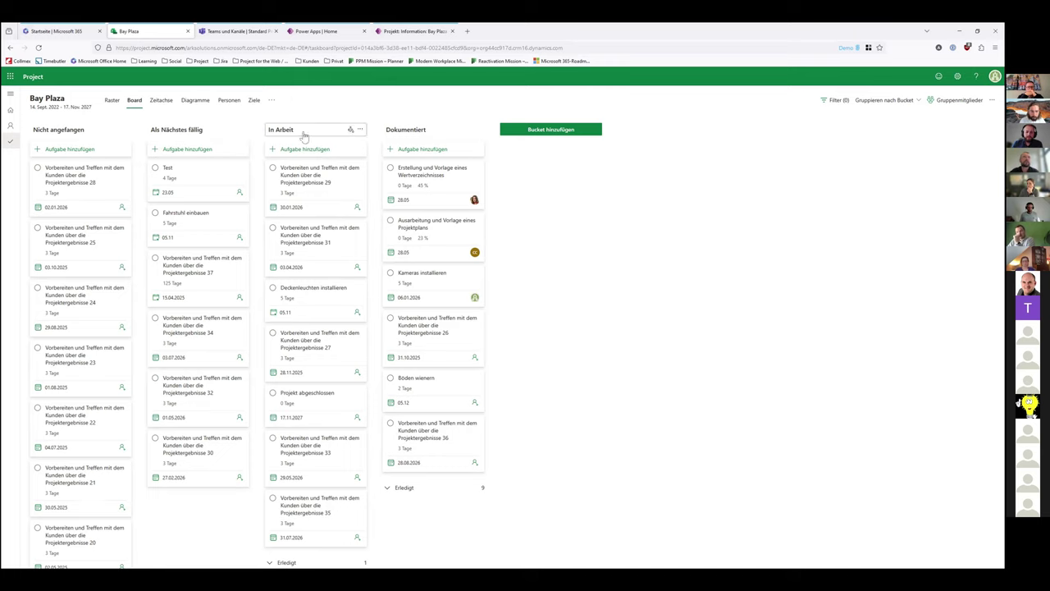
left_click(193, 102)
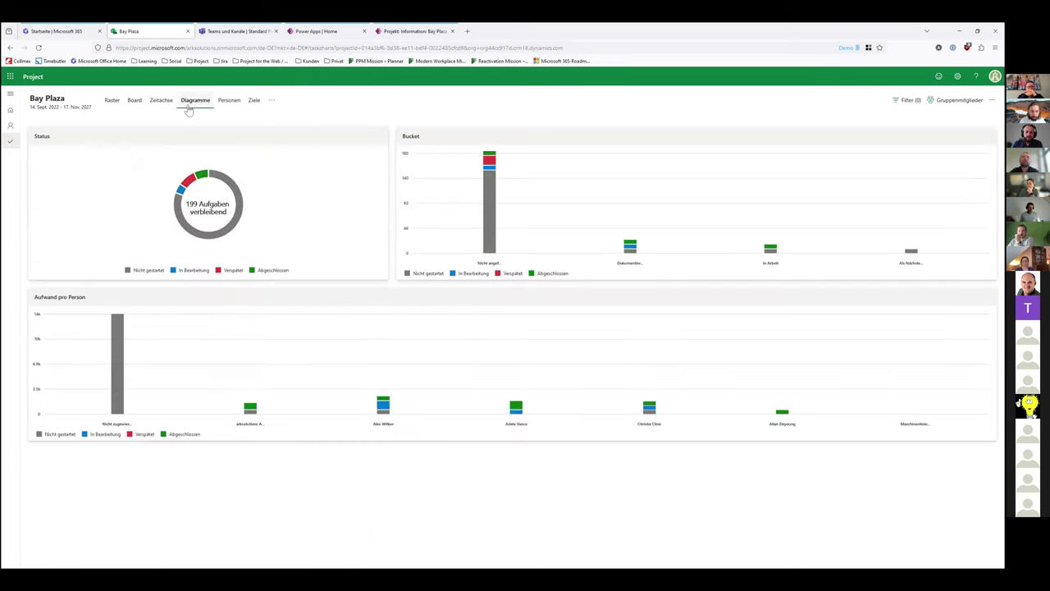
mouse_move(240, 205)
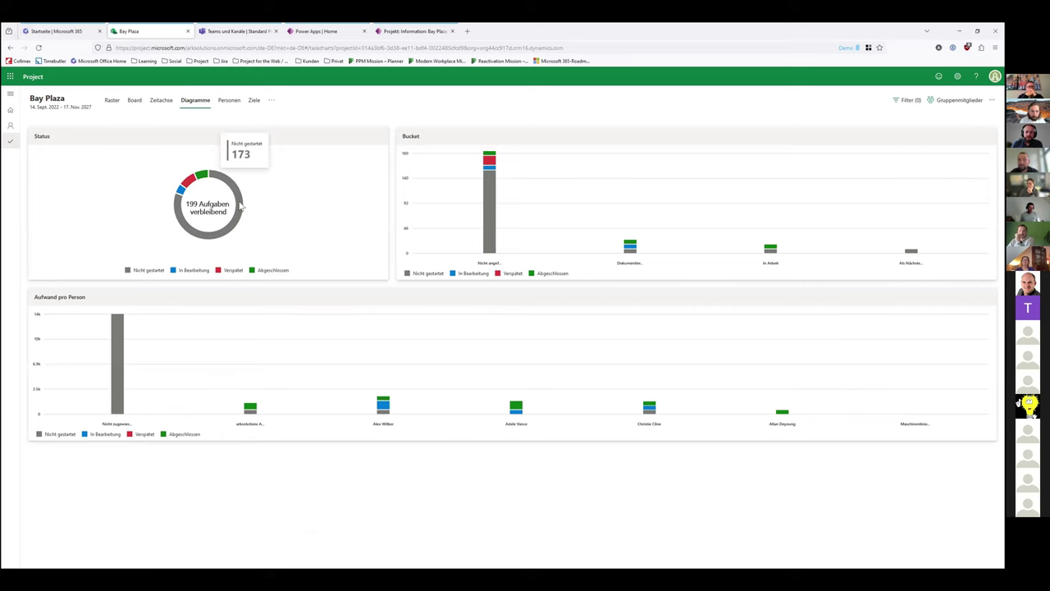
left_click(229, 101)
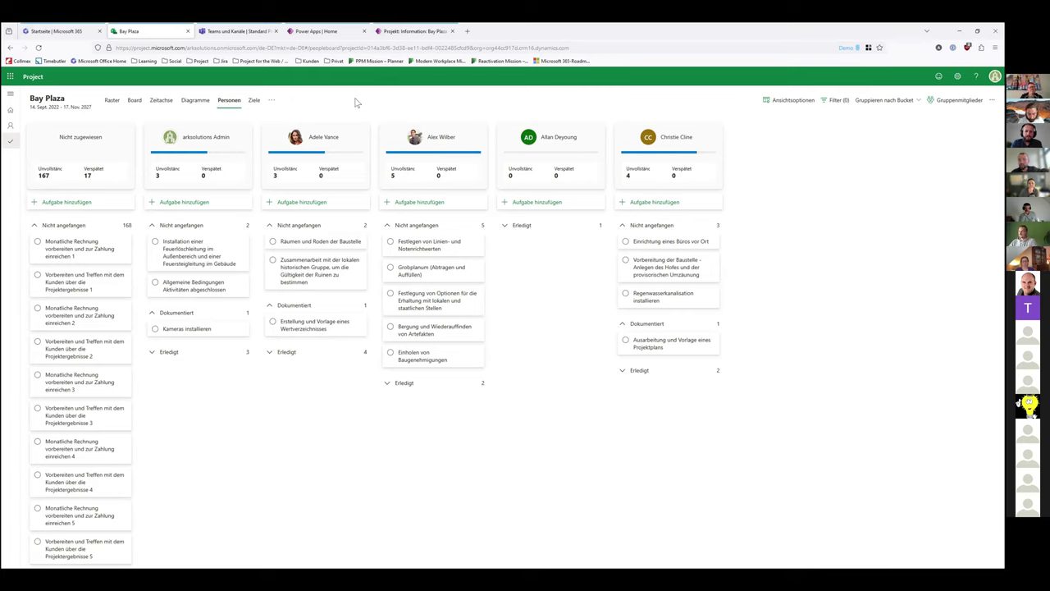
Step: Switch to Teams and review the Standard Project channel's posts, files, project management notebook and Projekt Central Tower plan
left_click(247, 32)
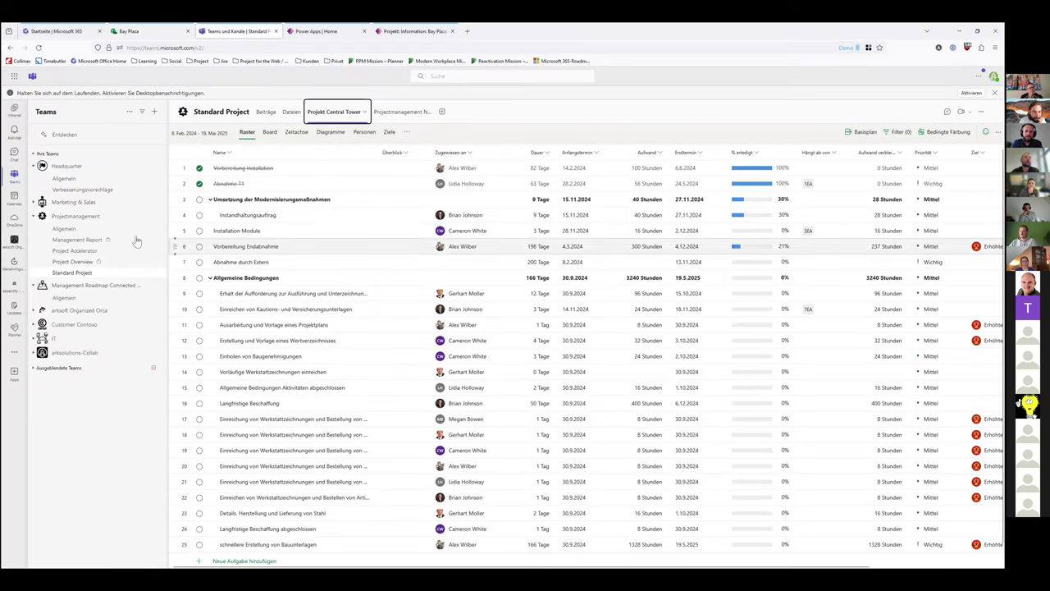
left_click(266, 123)
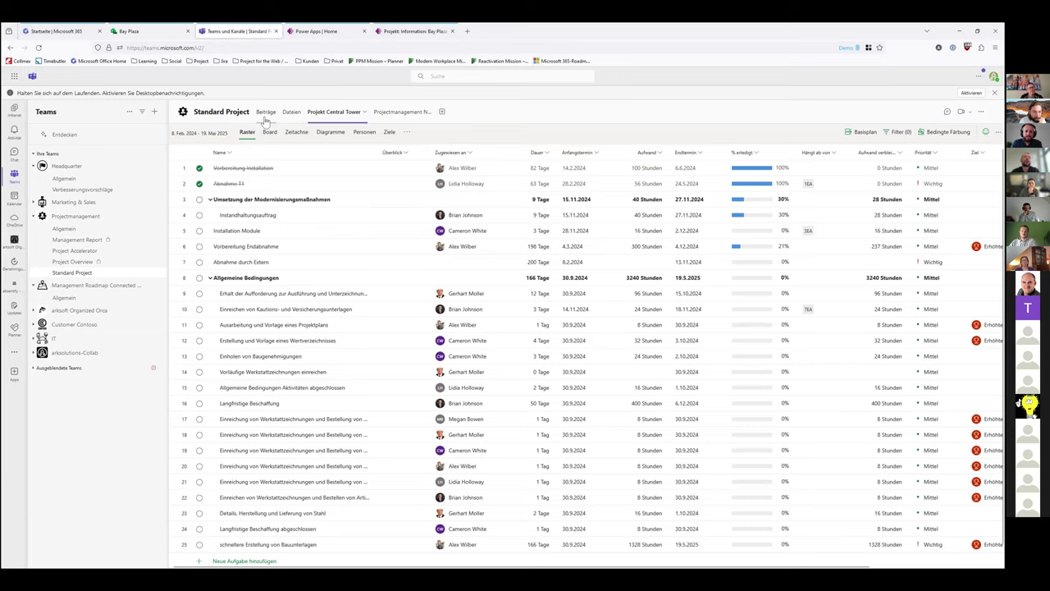
left_click(85, 272)
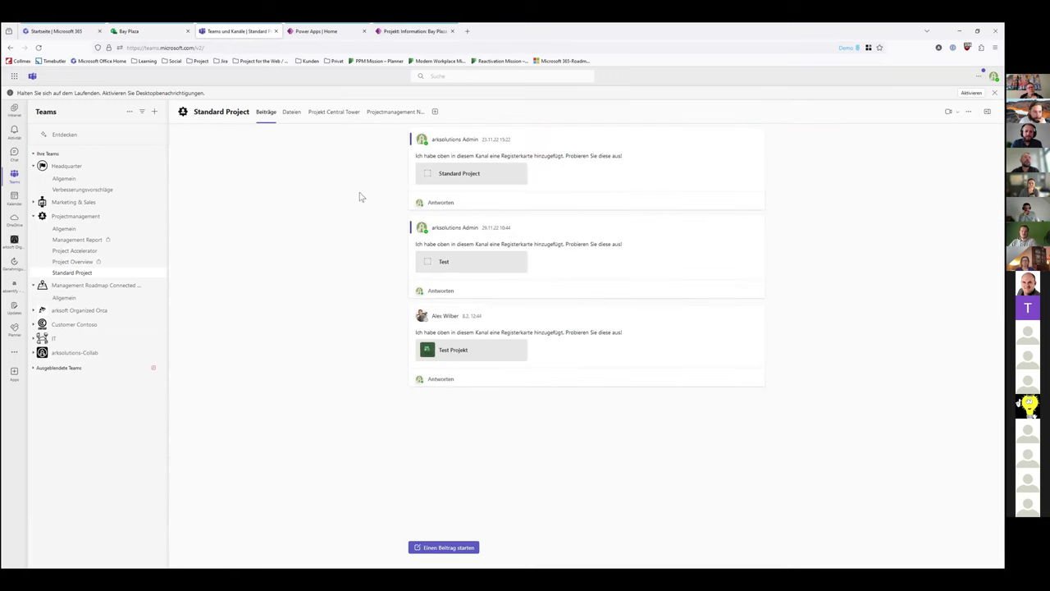
left_click(325, 113)
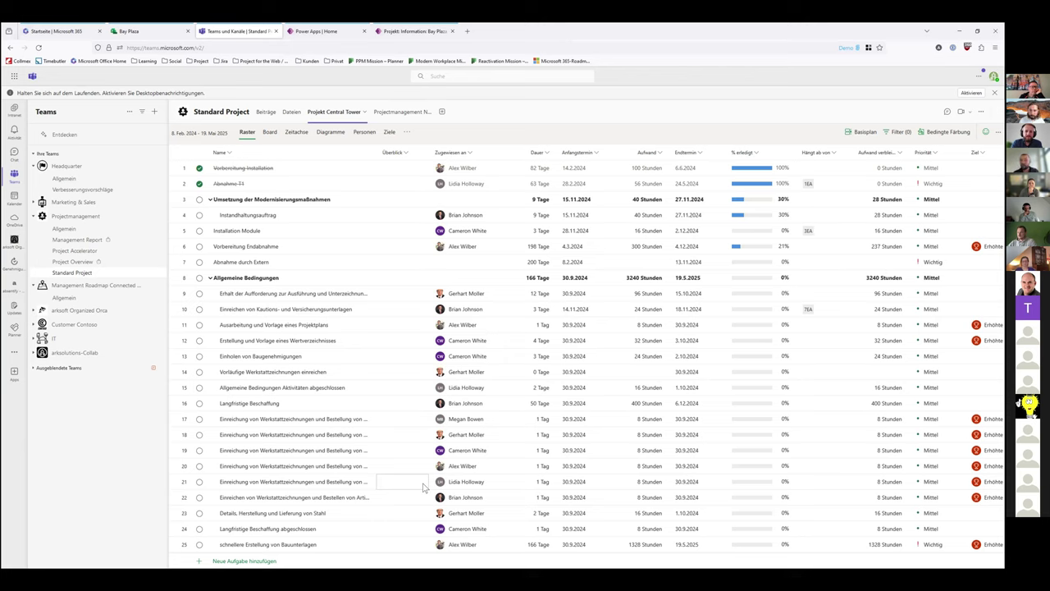
left_click(291, 112)
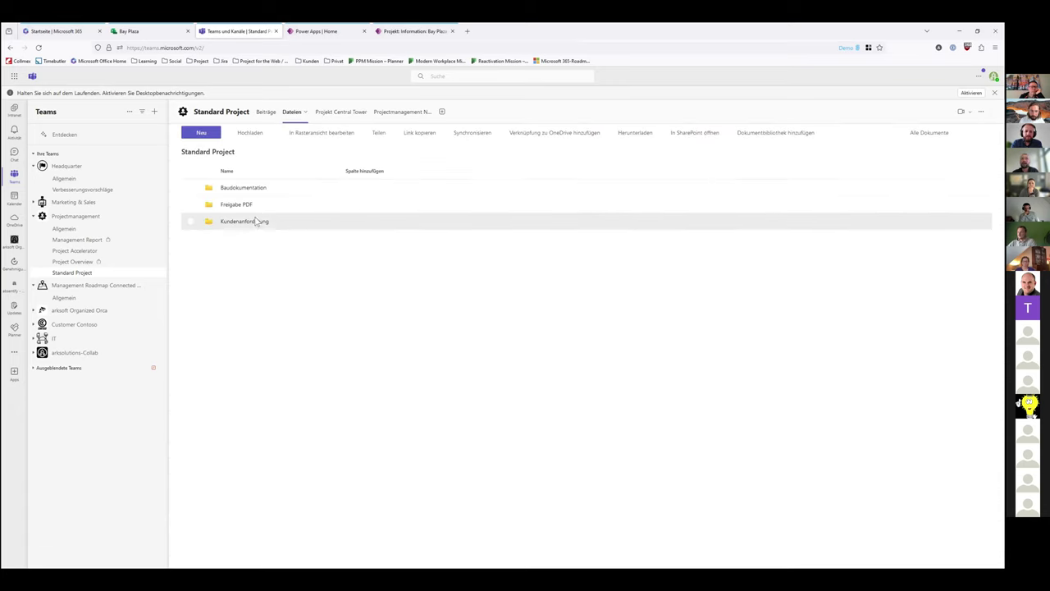
left_click(398, 113)
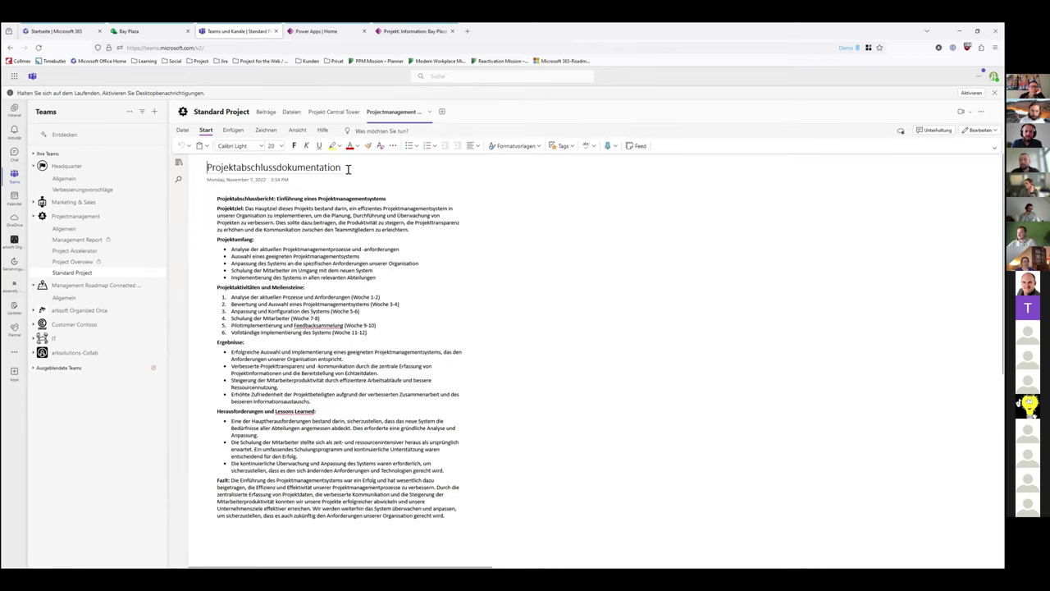
left_click(309, 112)
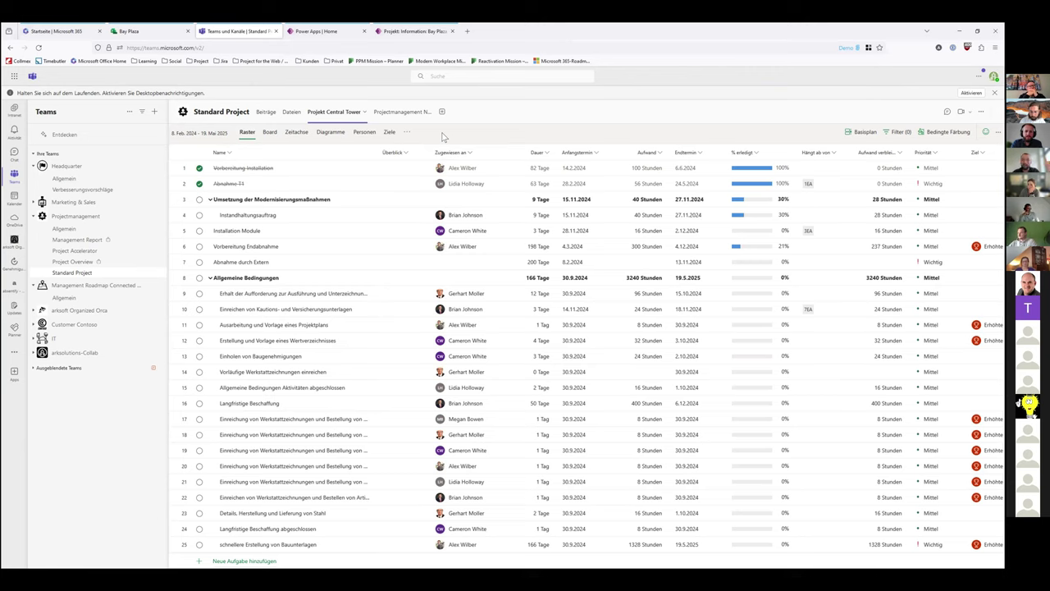
Step: Switch to Project Accelerator and examine Bay Plaza's summary, comparing it with the Project plan and viewing the available department options
left_click(385, 32)
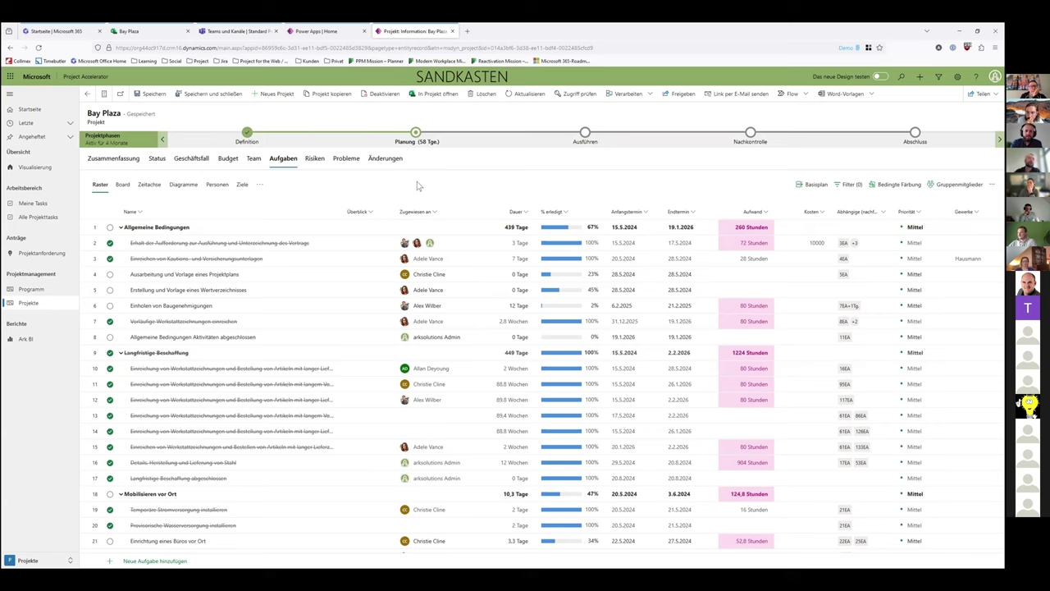
left_click(114, 158)
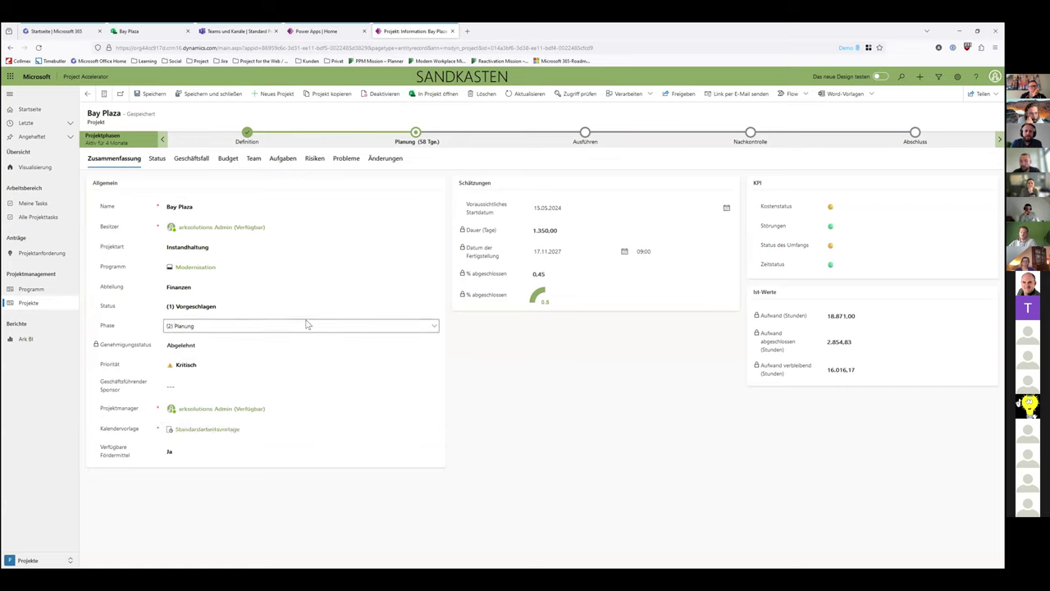
left_click(131, 30)
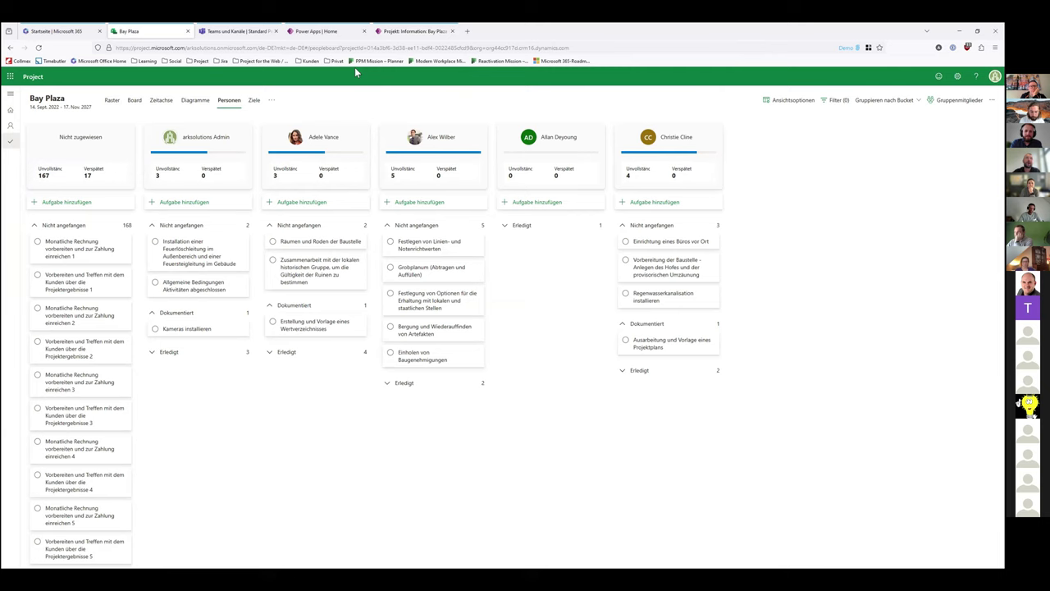
left_click(414, 30)
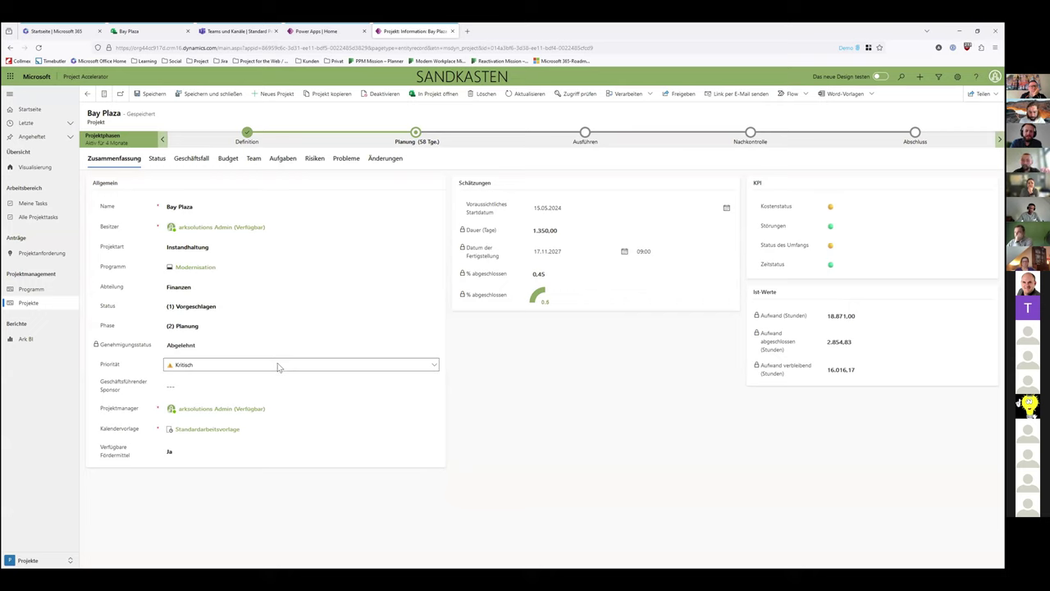
left_click(275, 288)
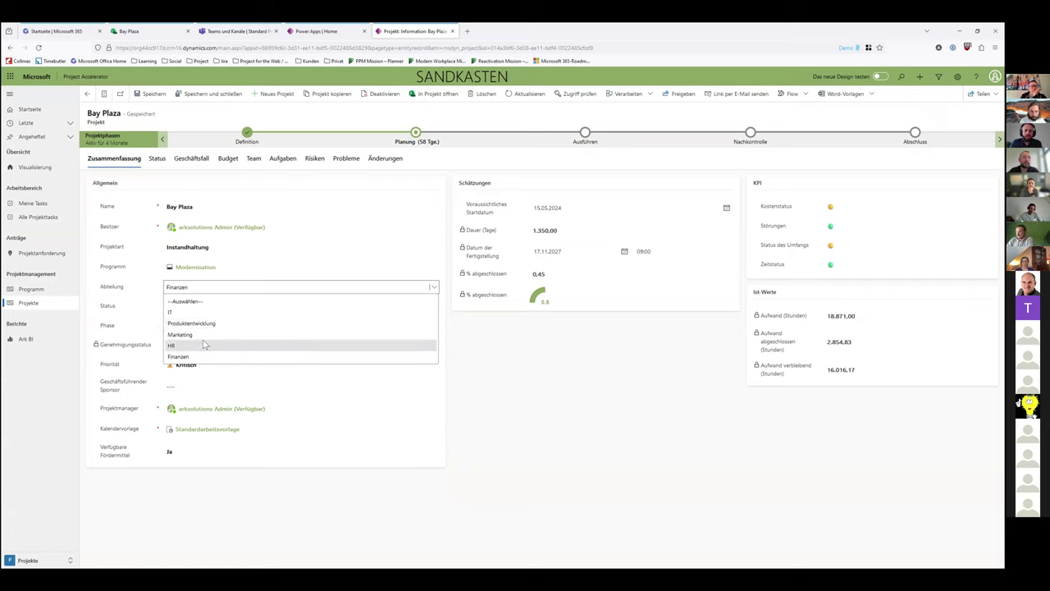
left_click(482, 345)
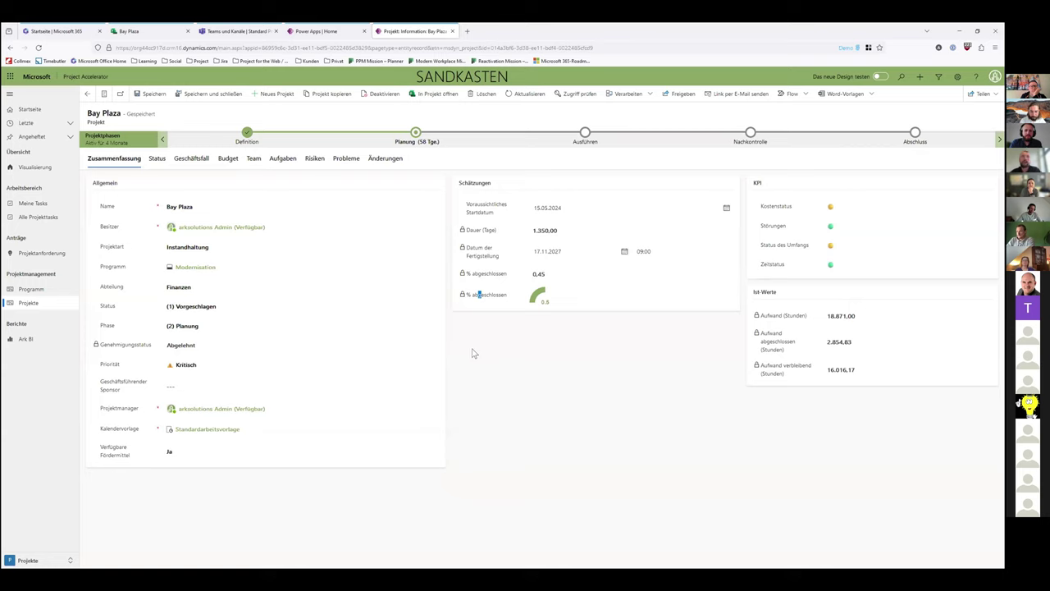
Step: Review Bay Plaza's status reports and change requests, glance at the Teams plan, and return to the project summary
left_click(153, 161)
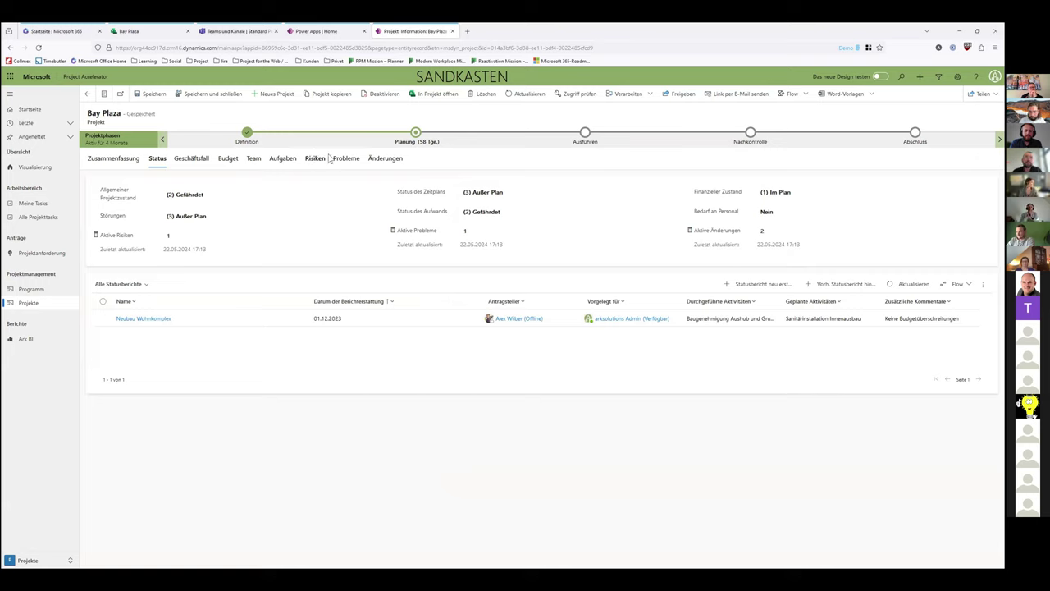
left_click(373, 159)
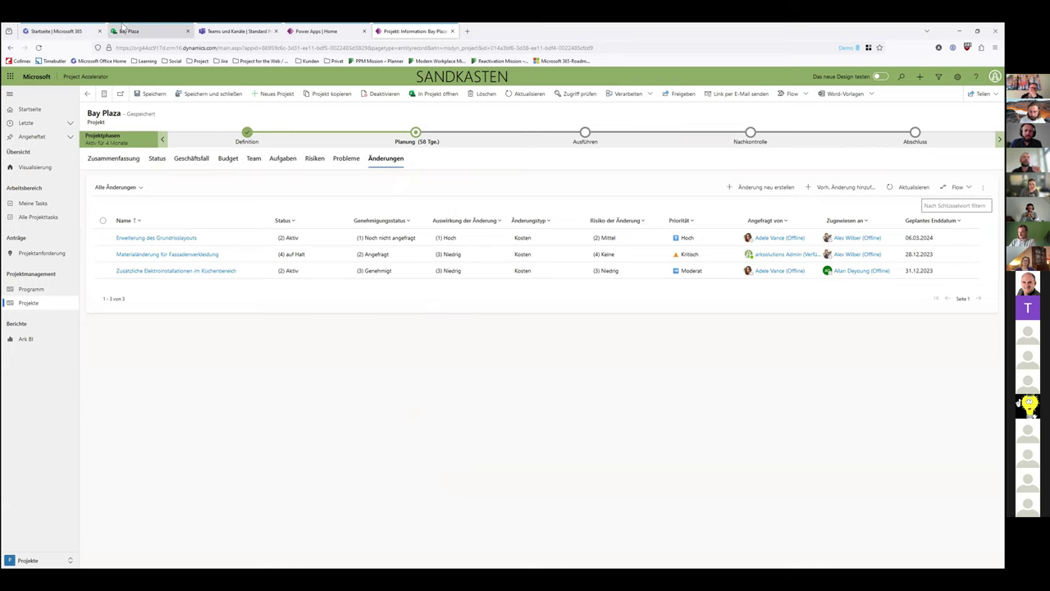
left_click(230, 31)
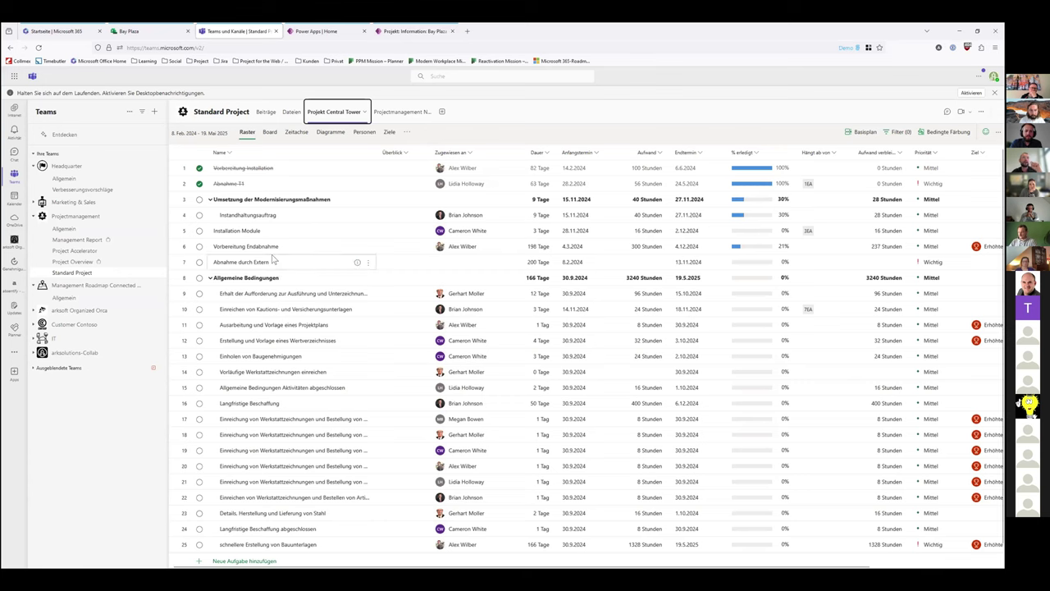
left_click(385, 33)
left_click(131, 159)
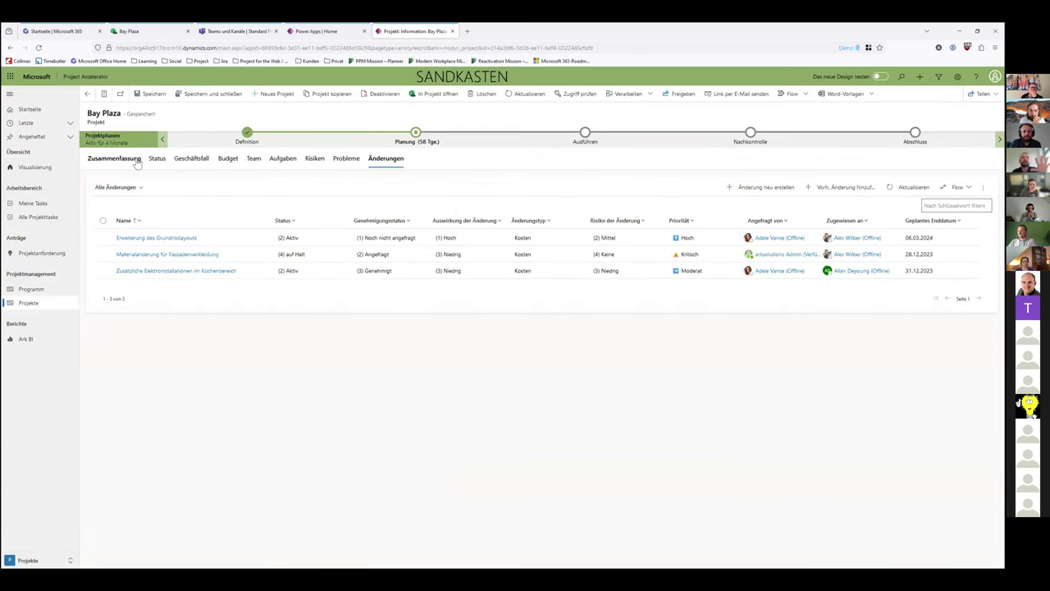
Step: Examine the Infrastruktur program's general details, linked projects and budget, and return to the overview of all projects
left_click(87, 93)
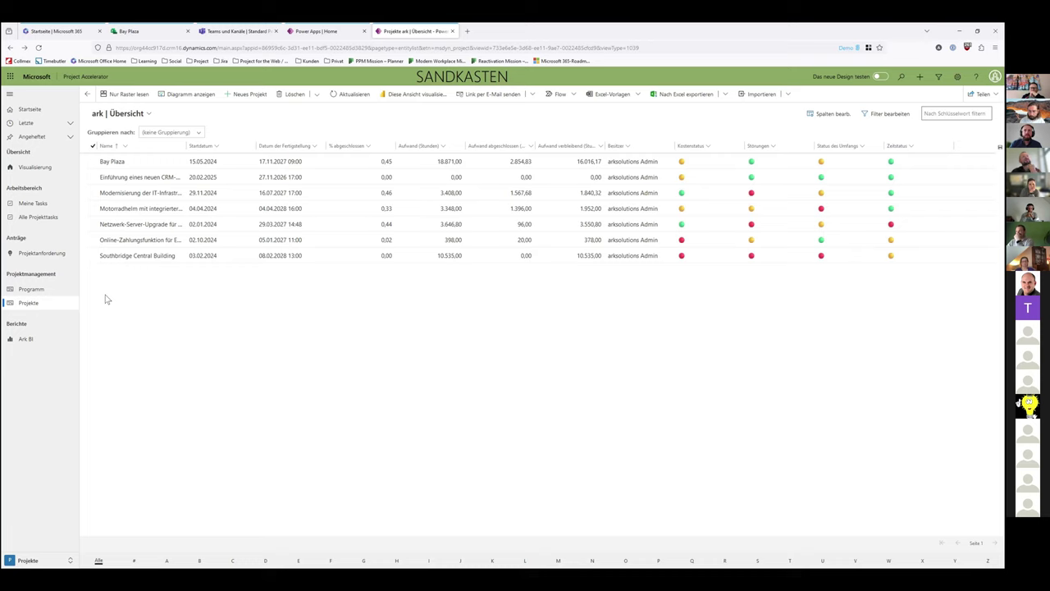
left_click(57, 292)
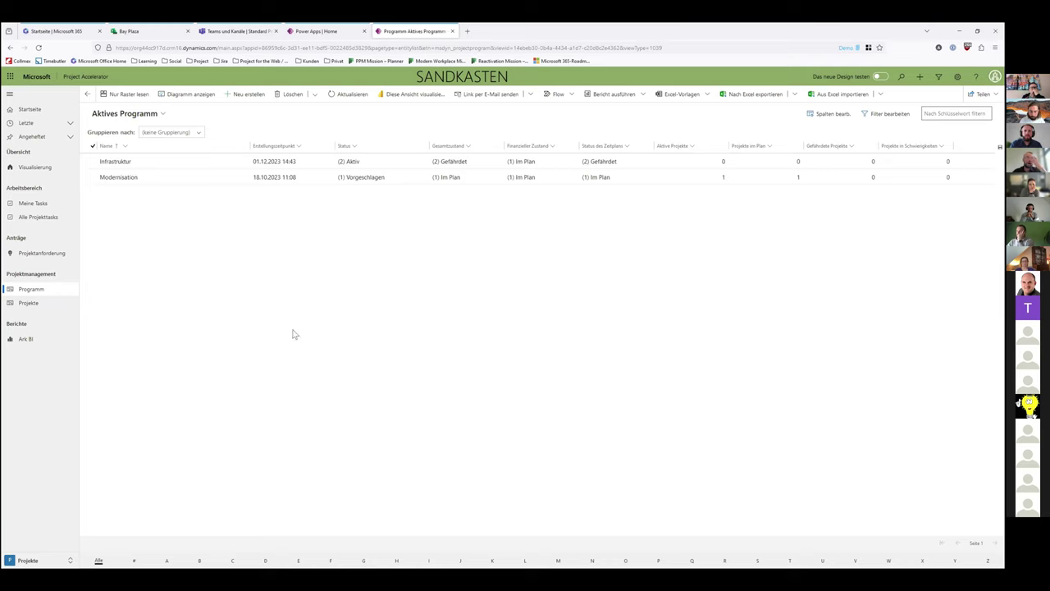
double_click(989, 162)
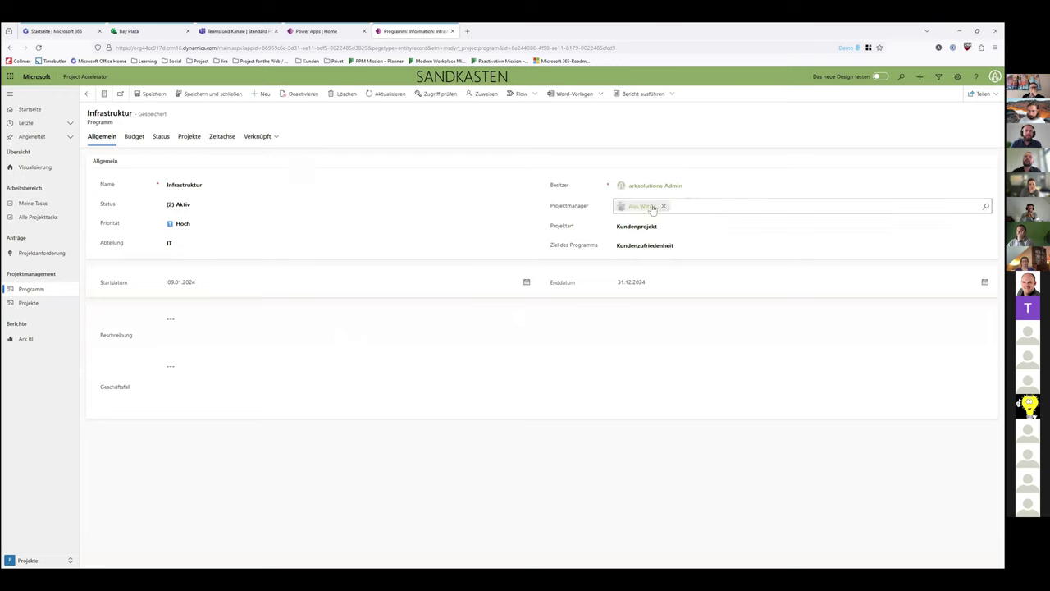
left_click(247, 138)
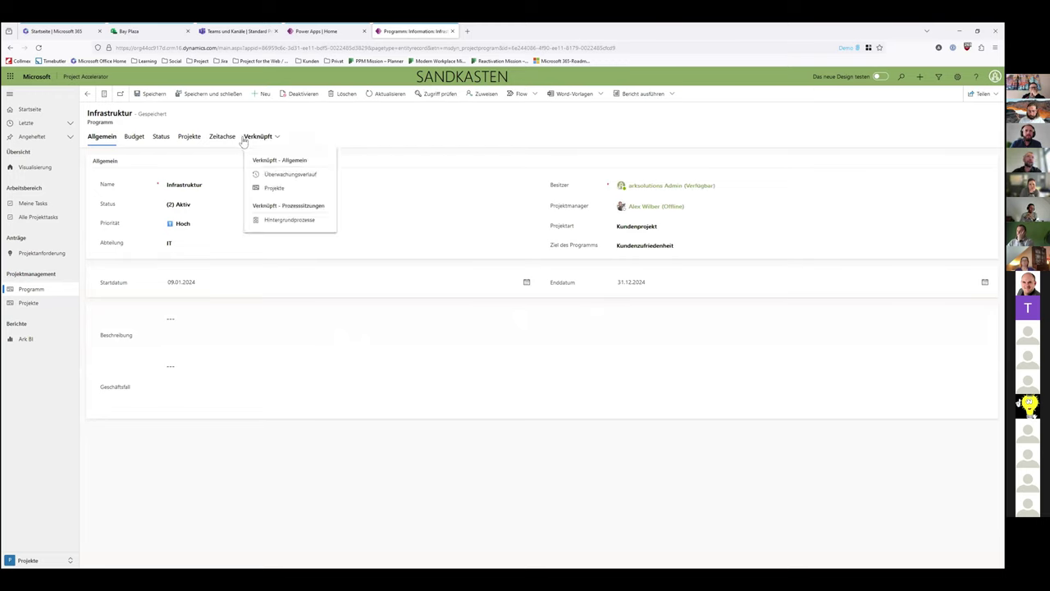
left_click(178, 140)
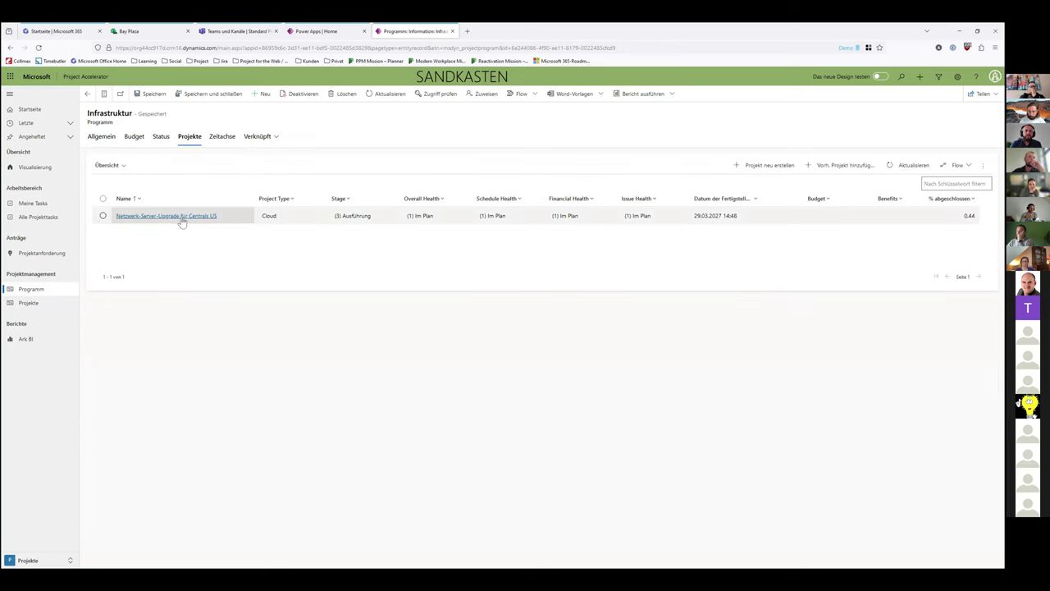
left_click(134, 145)
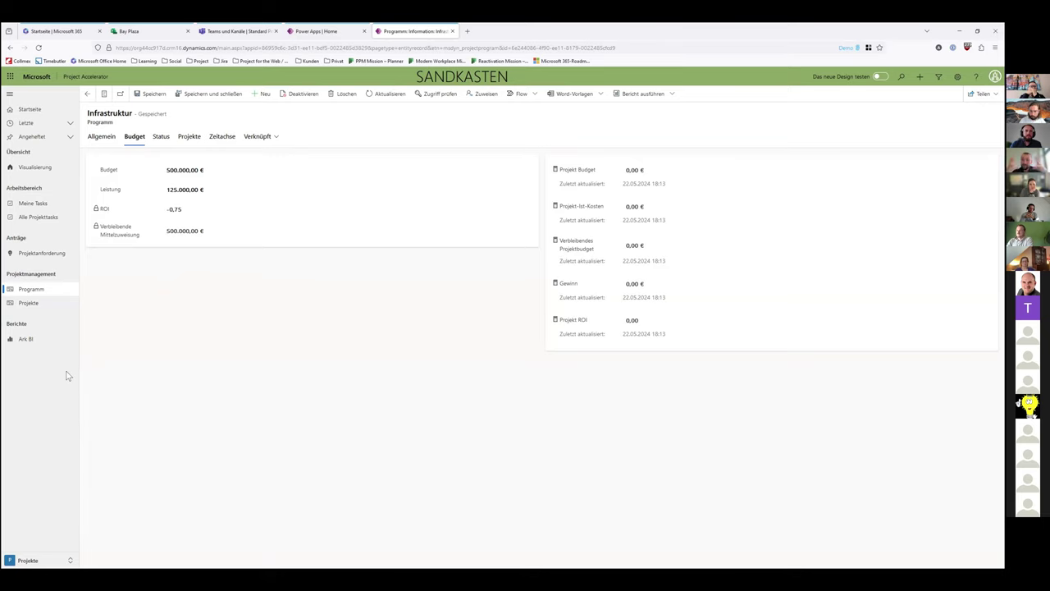
left_click(27, 303)
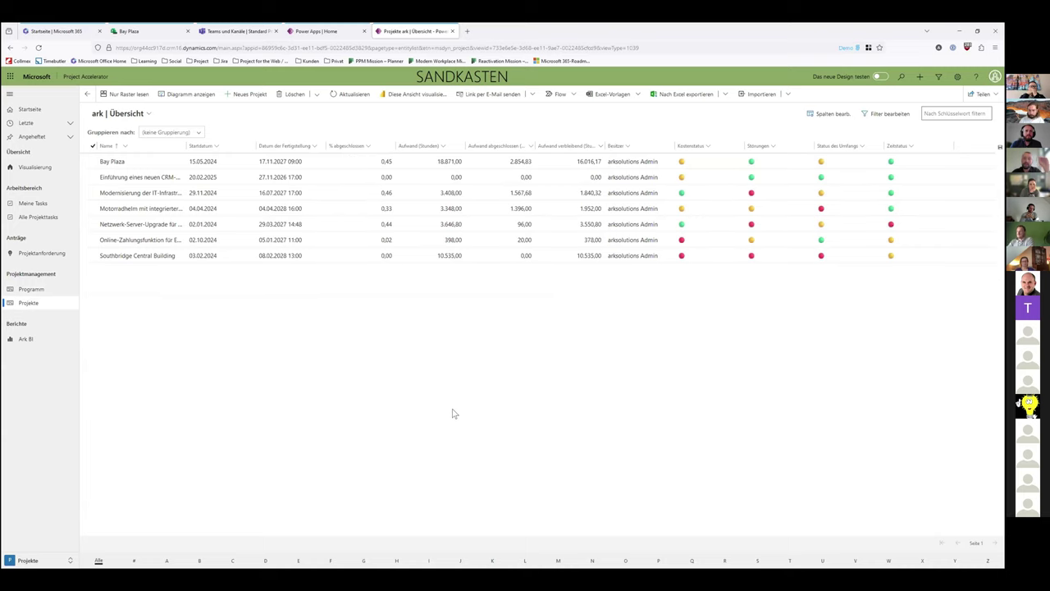
Step: Sign in to the Ark BI report and view its changes, status reports and resources overview pages
left_click(26, 339)
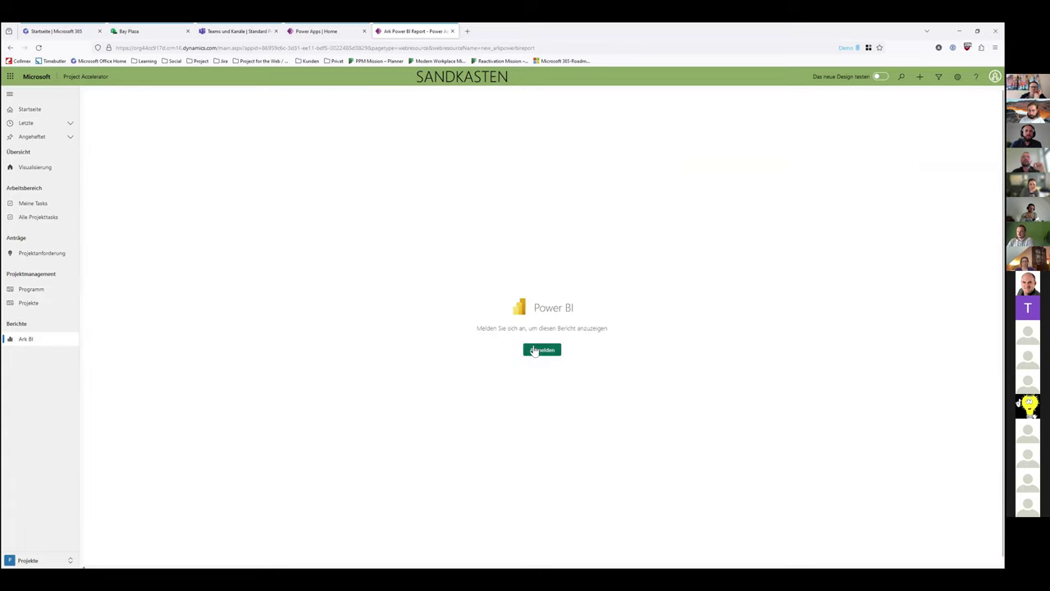
left_click(539, 354)
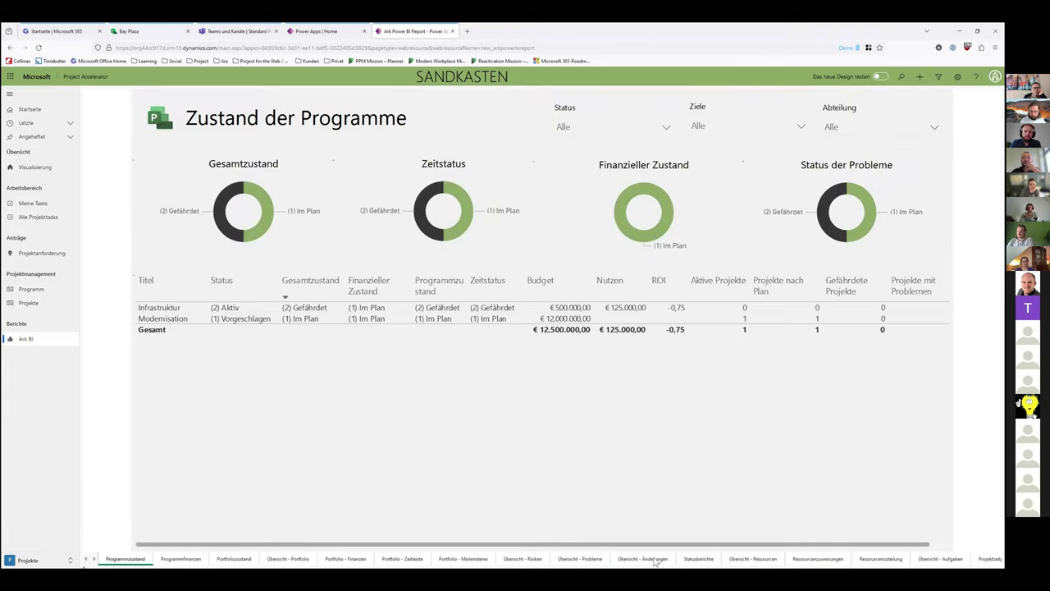
left_click(655, 560)
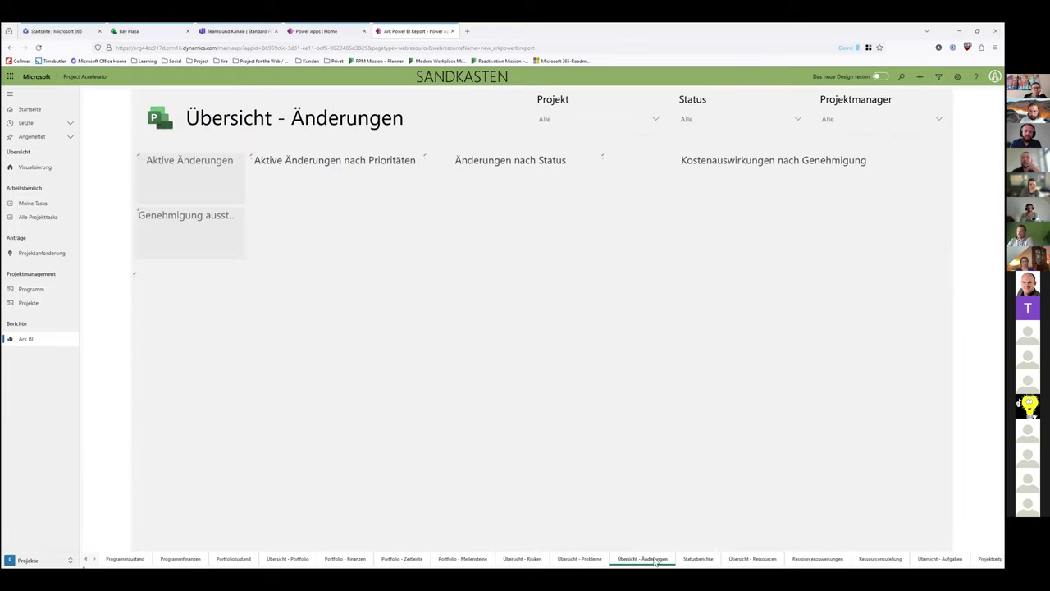
left_click(700, 560)
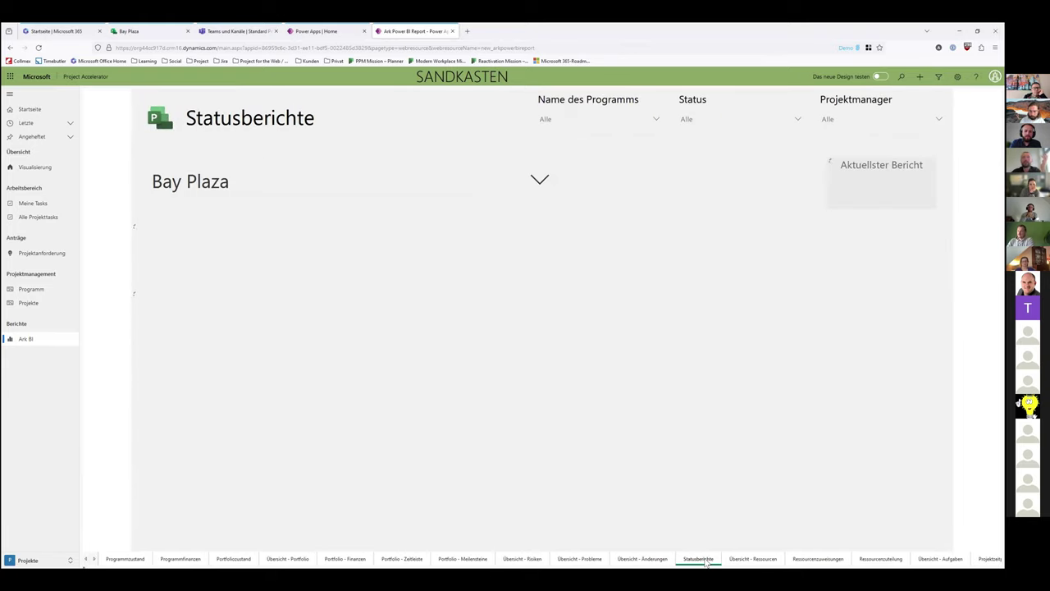
left_click(753, 560)
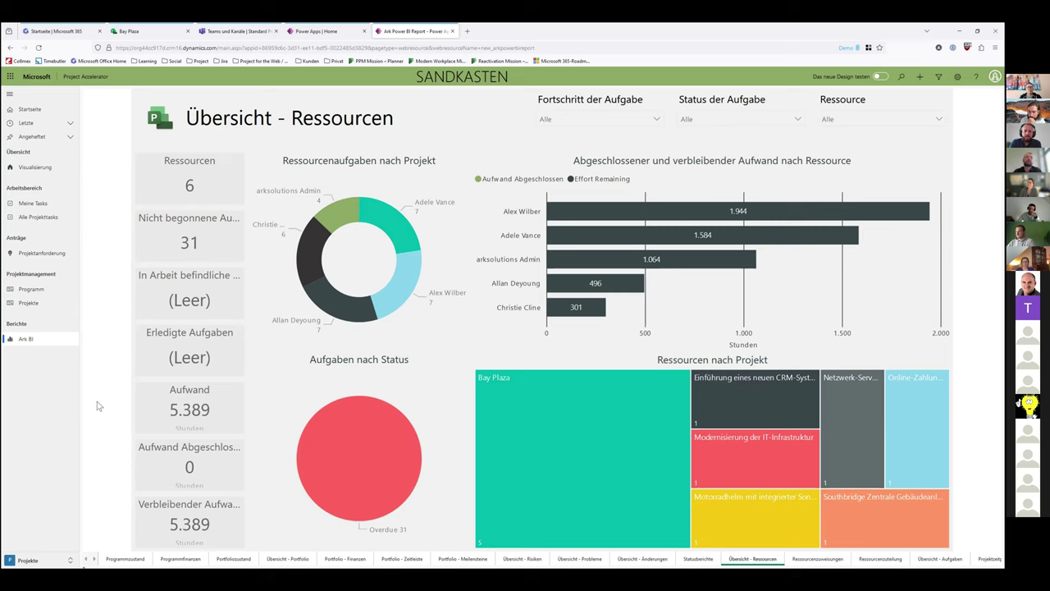
Step: Switch to Teams and view the Project Center Report's portfolio dashboard in the Management Report channel
left_click(229, 33)
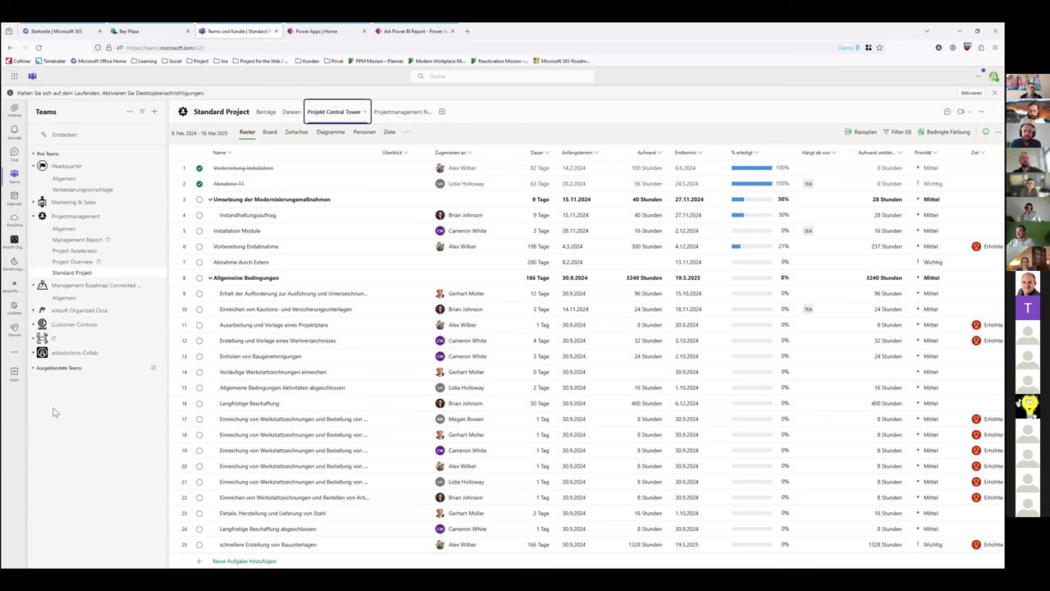
left_click(79, 241)
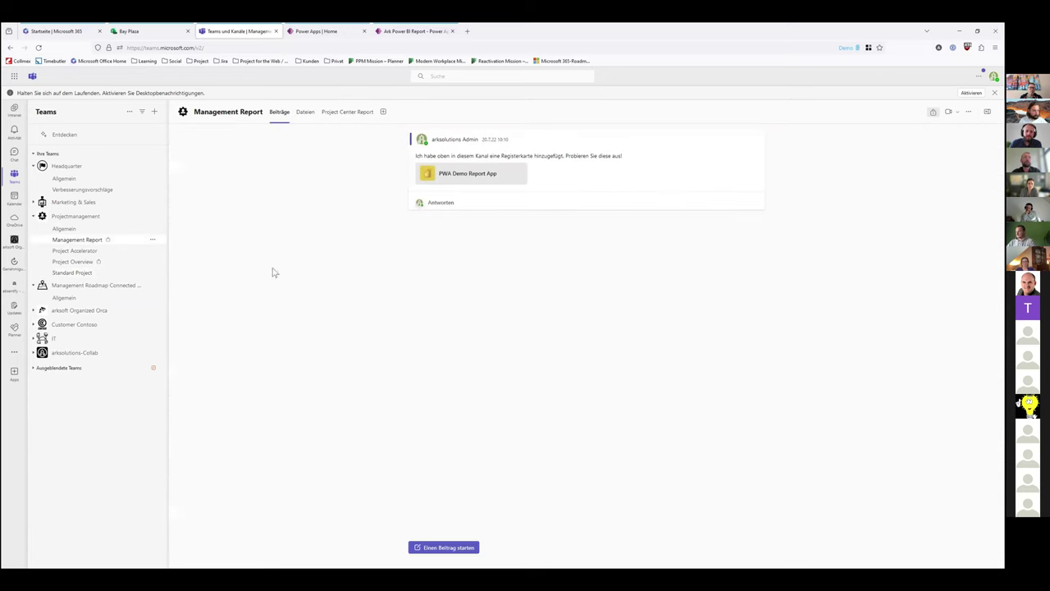
left_click(366, 119)
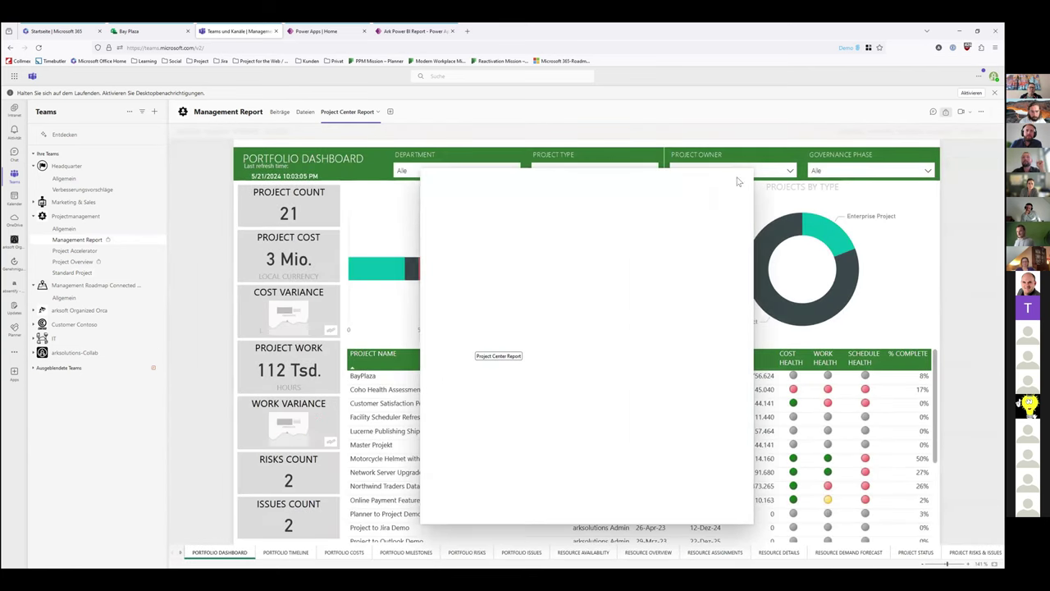
left_click(736, 182)
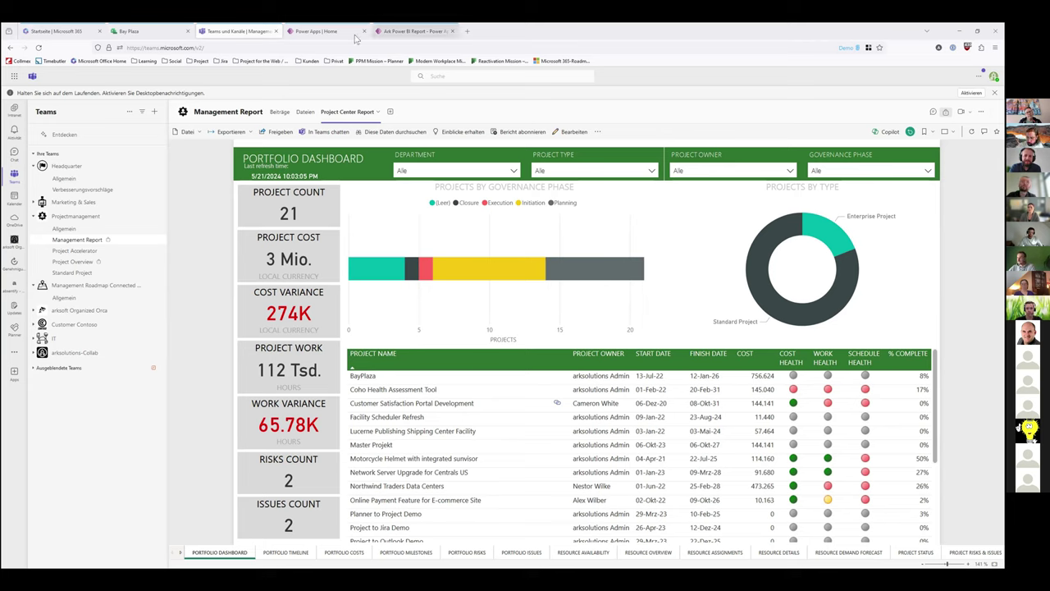
Step: Switch to Project Accelerator, show Bay Plaza's tasks as a board, and examine the details of the Test task
left_click(411, 32)
left_click(49, 304)
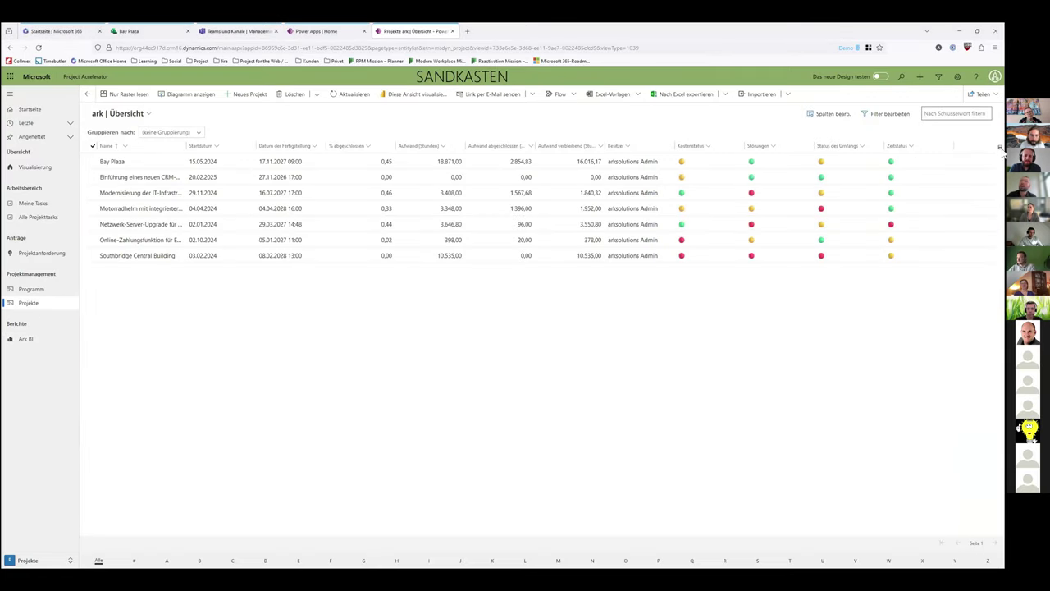
double_click(986, 162)
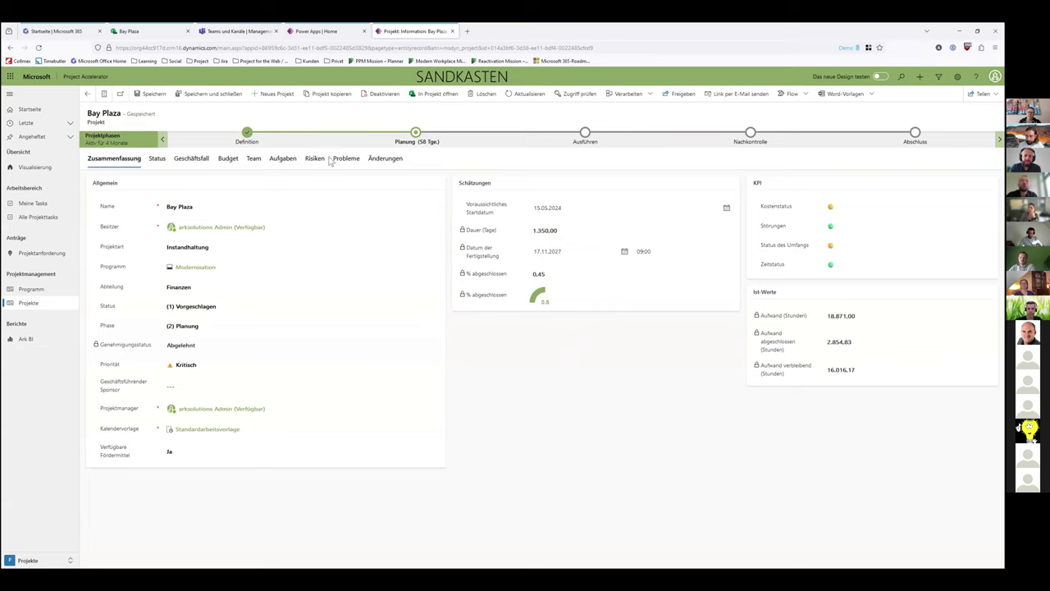
left_click(277, 162)
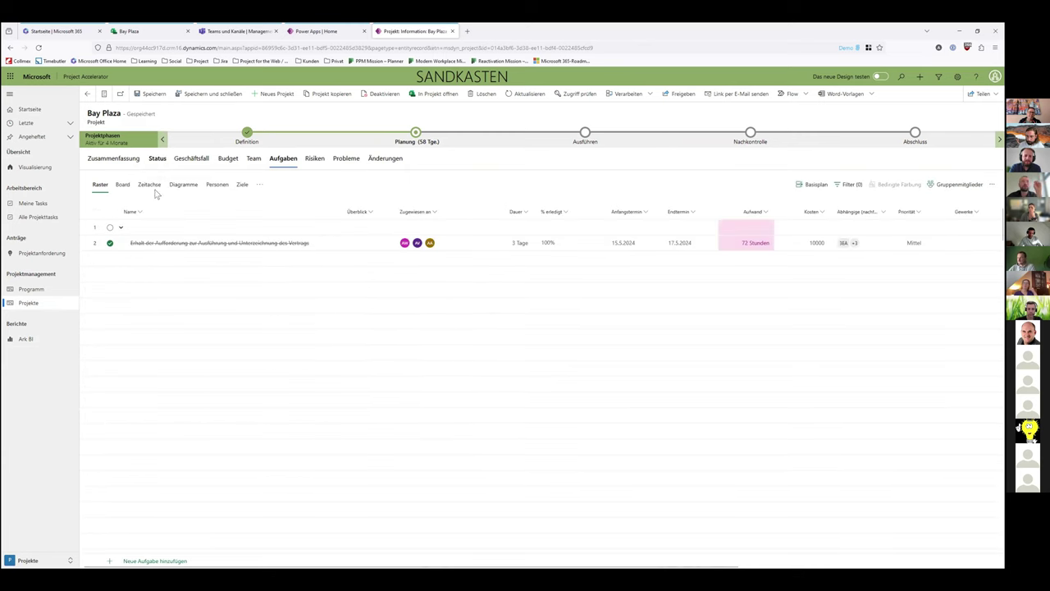
left_click(122, 184)
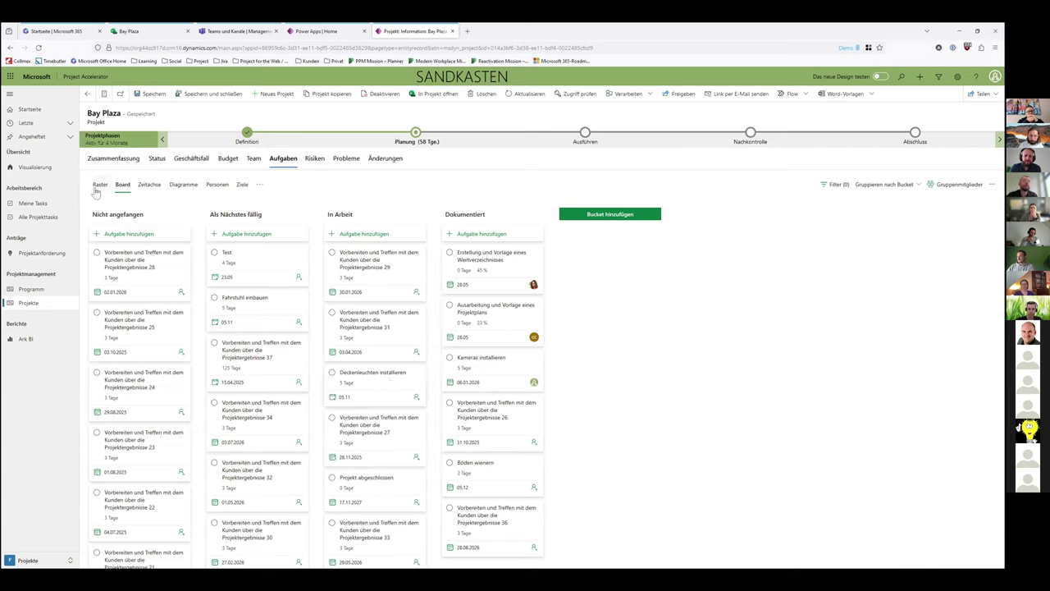
left_click(246, 265)
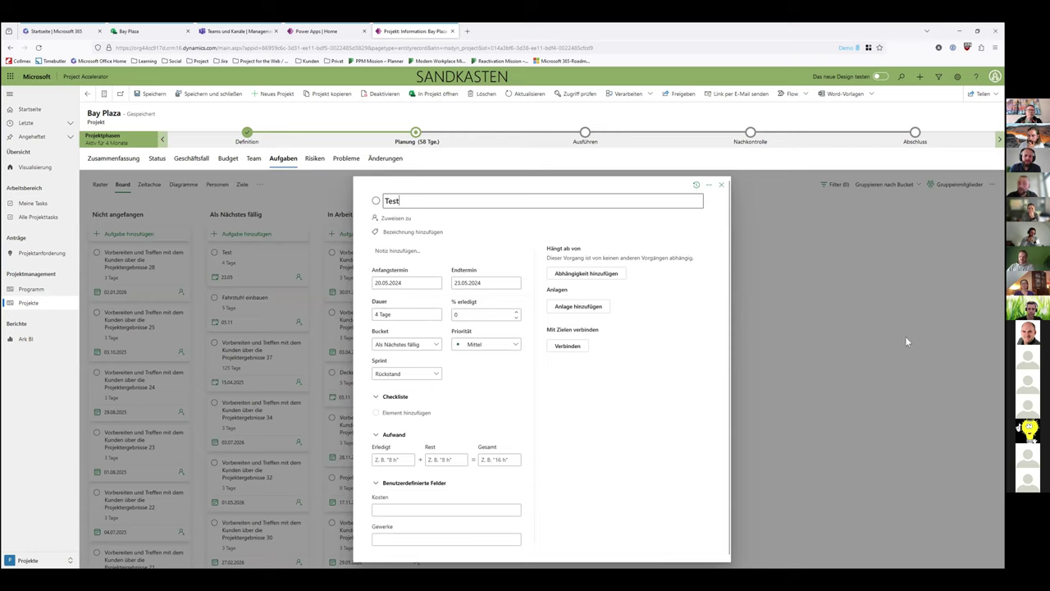
left_click(832, 312)
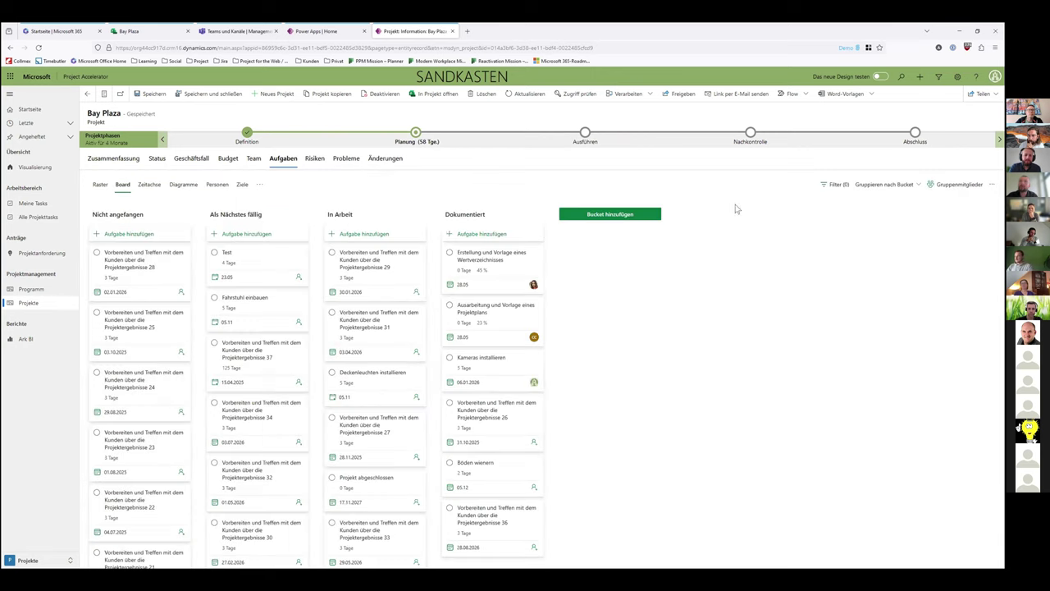
Step: Show Bay Plaza's tasks as a grid and examine its columns and the fields available for a new column
left_click(100, 185)
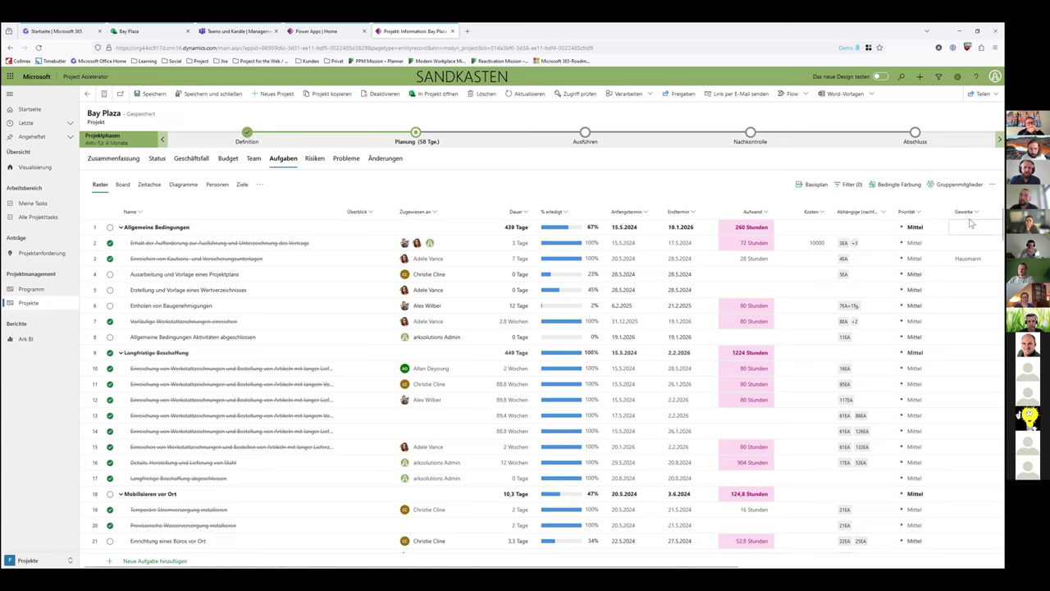
left_click_drag(357, 566, 478, 566)
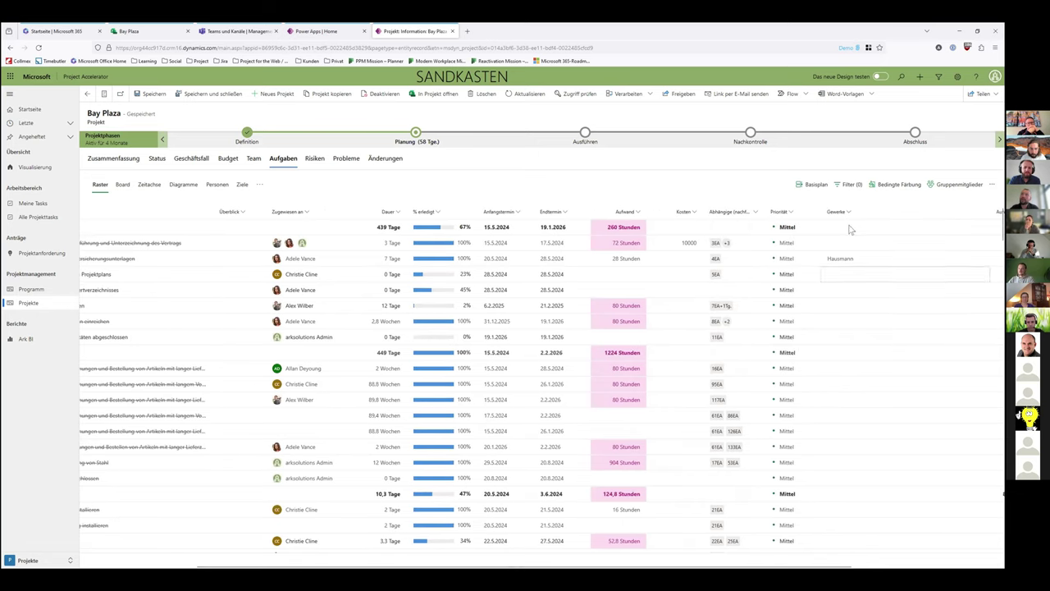
left_click_drag(334, 567, 497, 567)
left_click(974, 213)
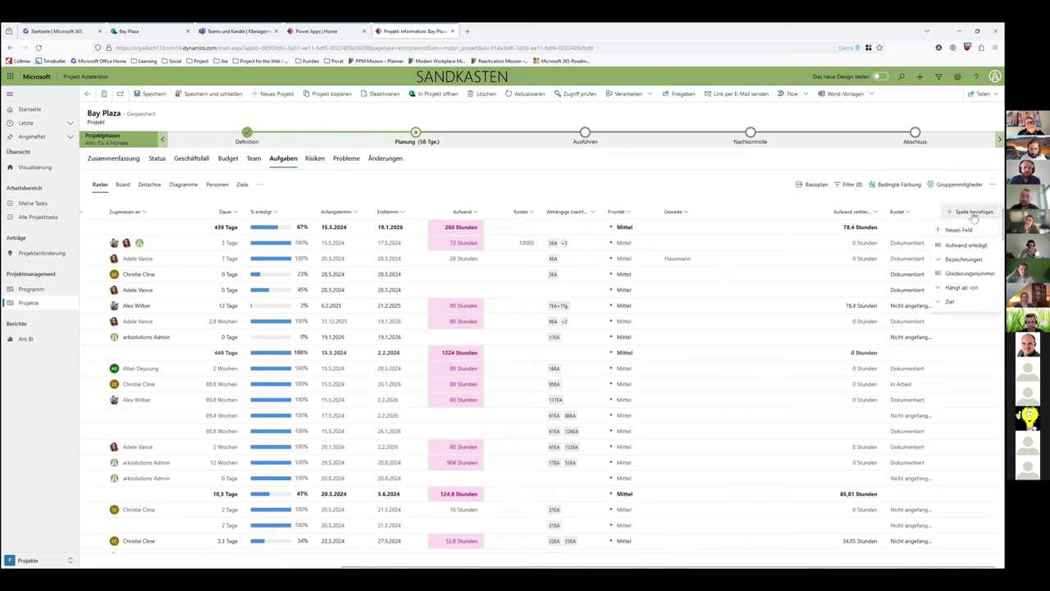
left_click(915, 200)
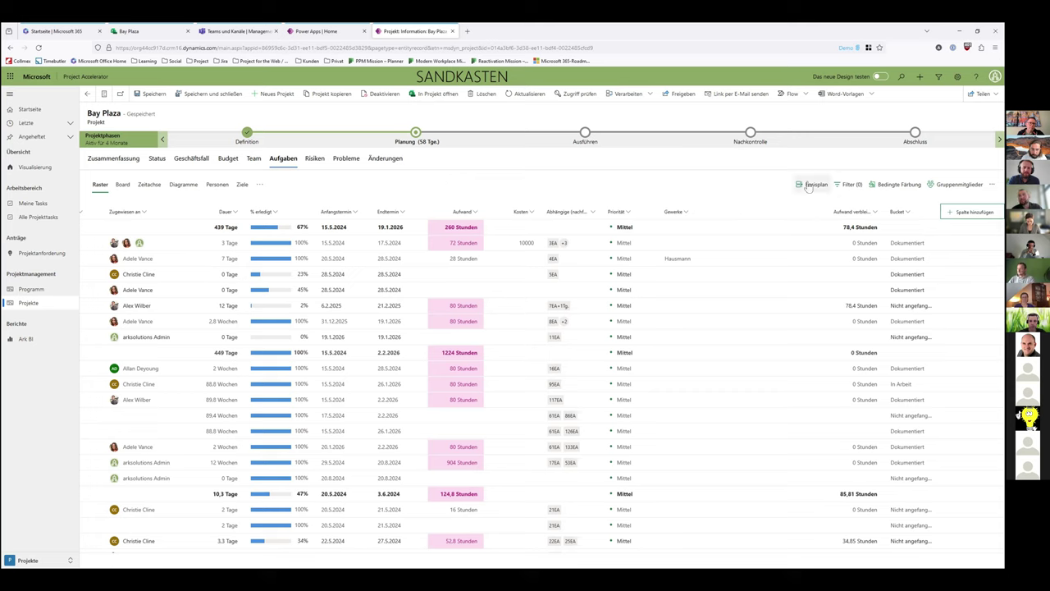
Step: Compare Bay Plaza's summary with its task grid and return to the overview of all projects
left_click(127, 167)
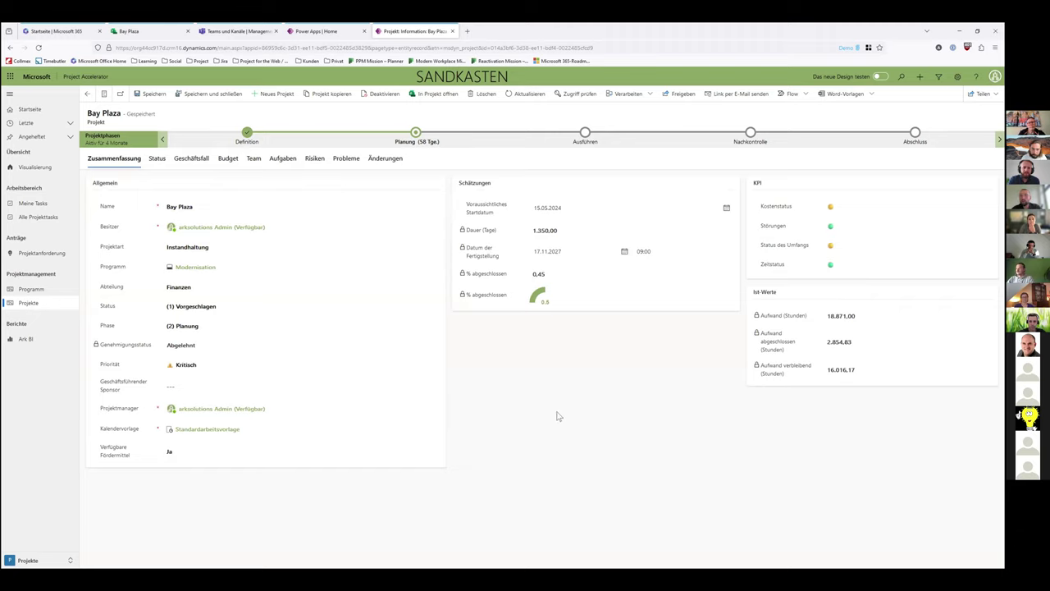
left_click(282, 159)
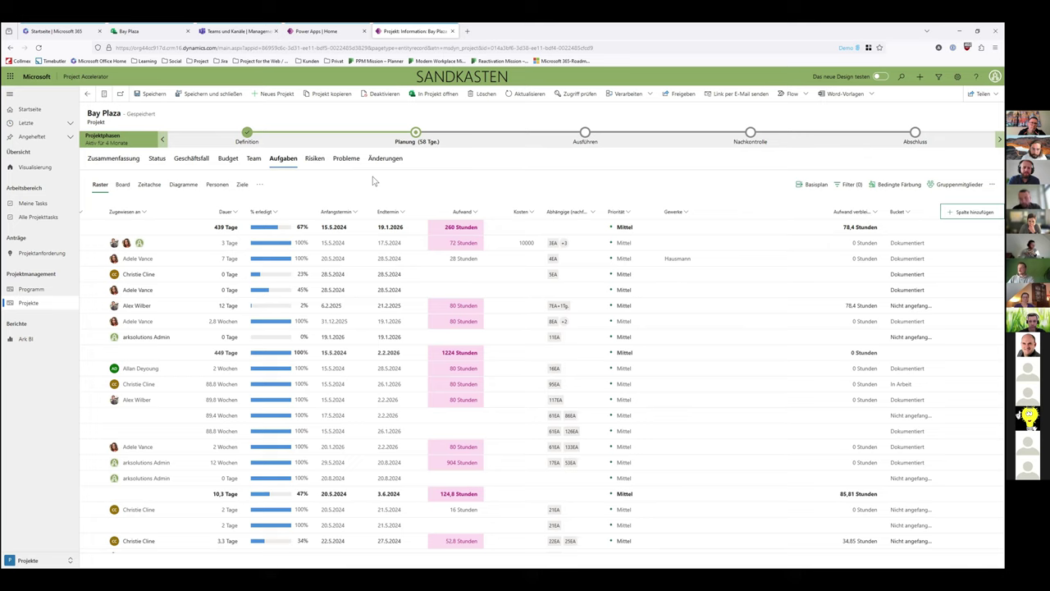
left_click(113, 158)
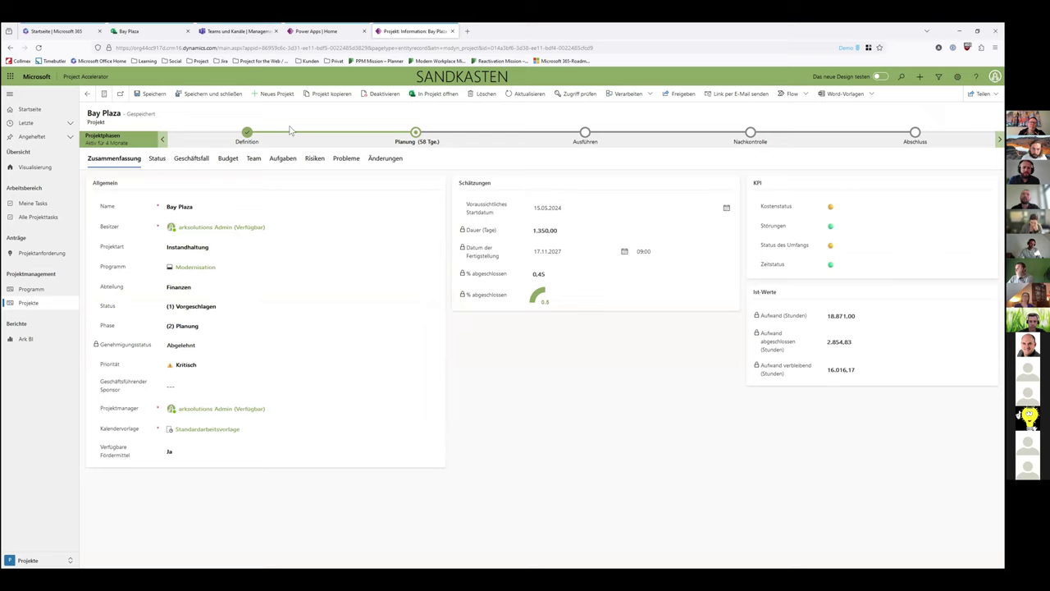
left_click(87, 95)
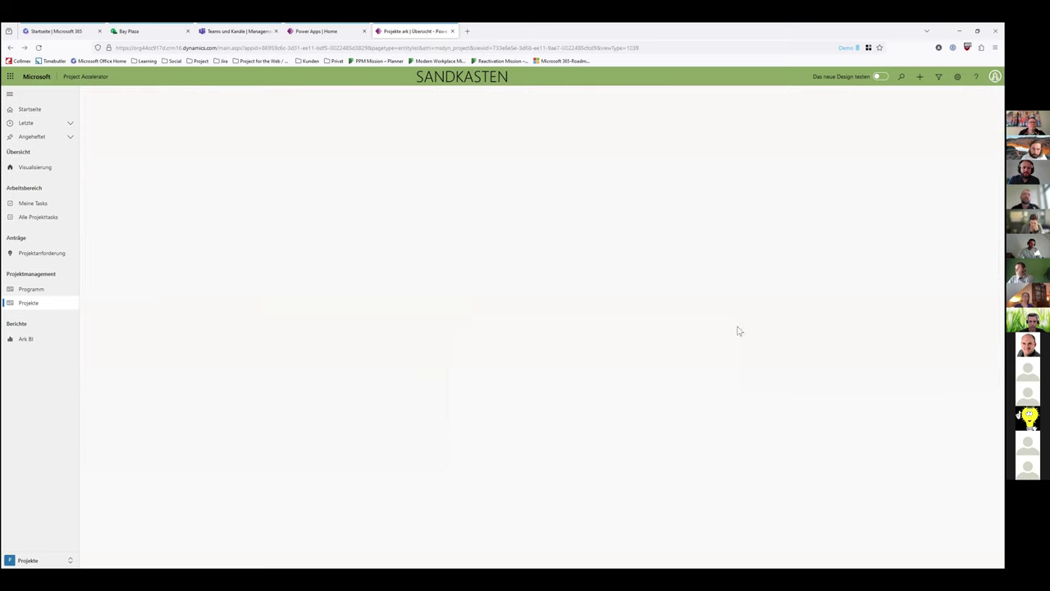
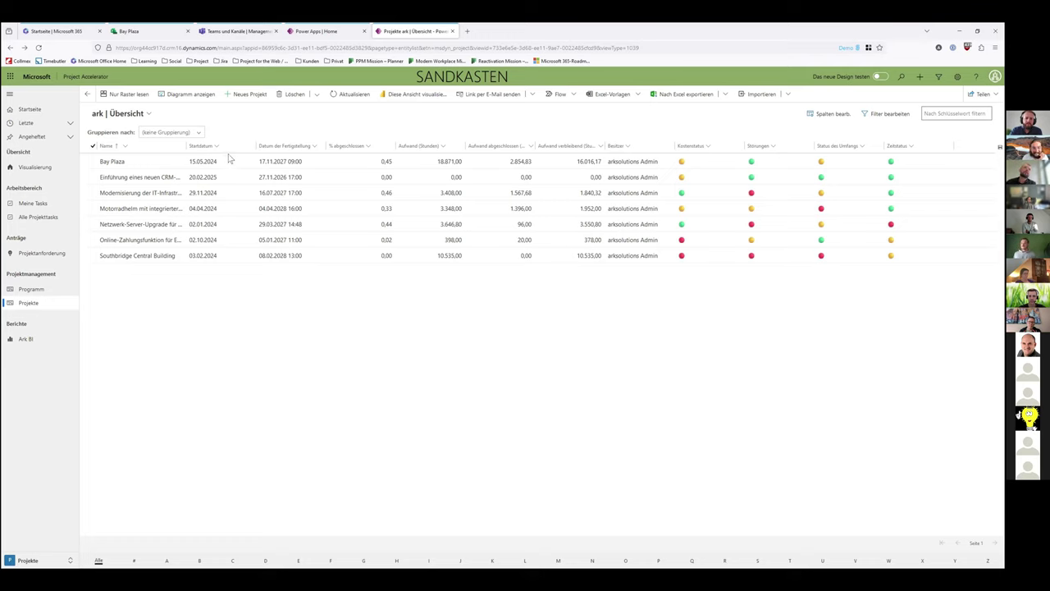
Step: Reopen Bay Plaza, launch the Ressourcenplanung app from Power Apps to view resource requests and bookable resources, and return to Bay Plaza's summary
double_click(984, 161)
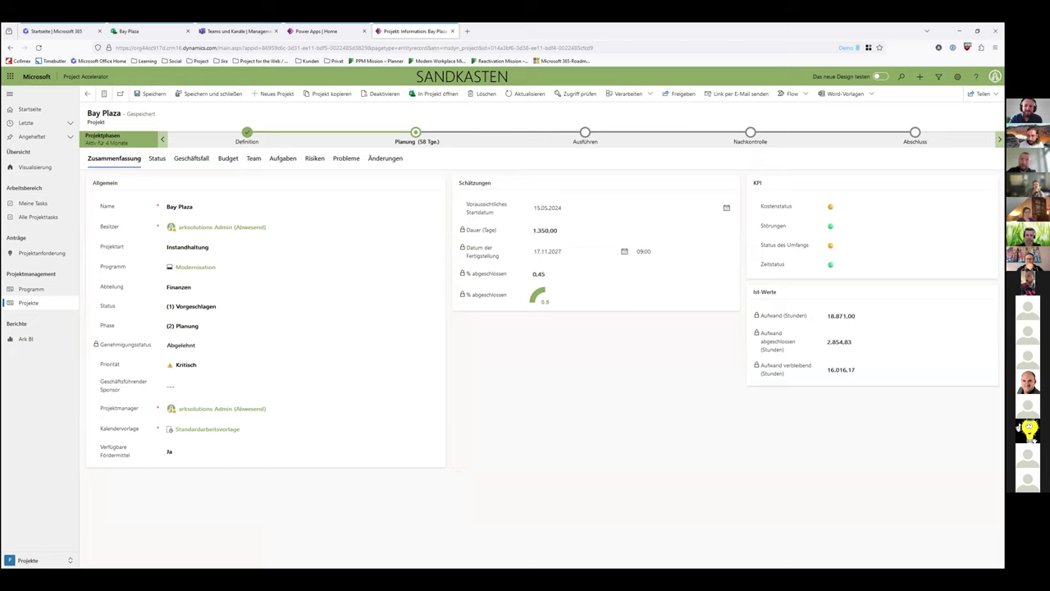
left_click(319, 33)
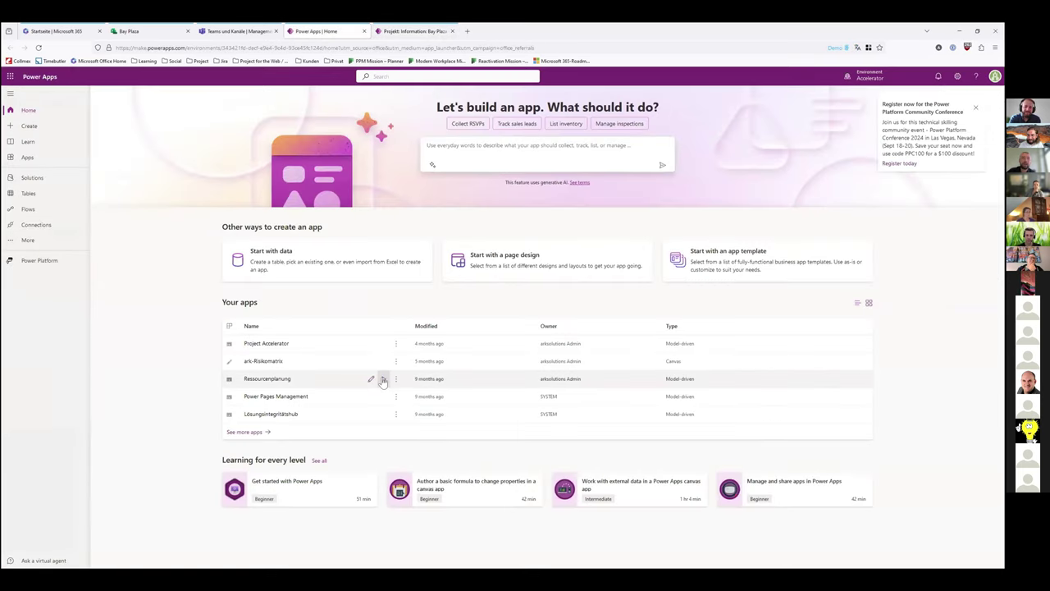
left_click(385, 380)
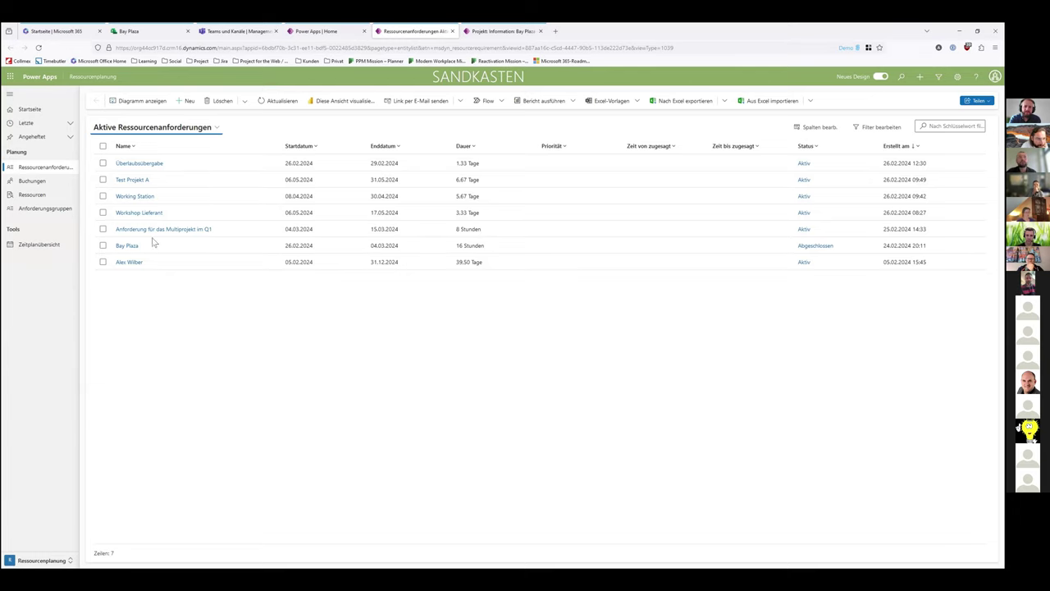
left_click(51, 198)
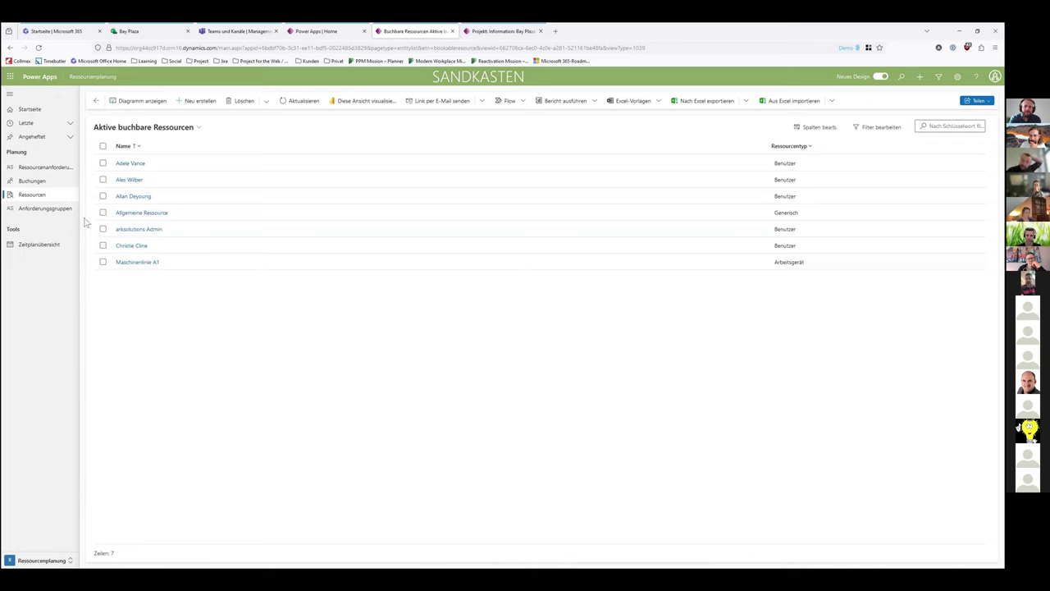
left_click(467, 38)
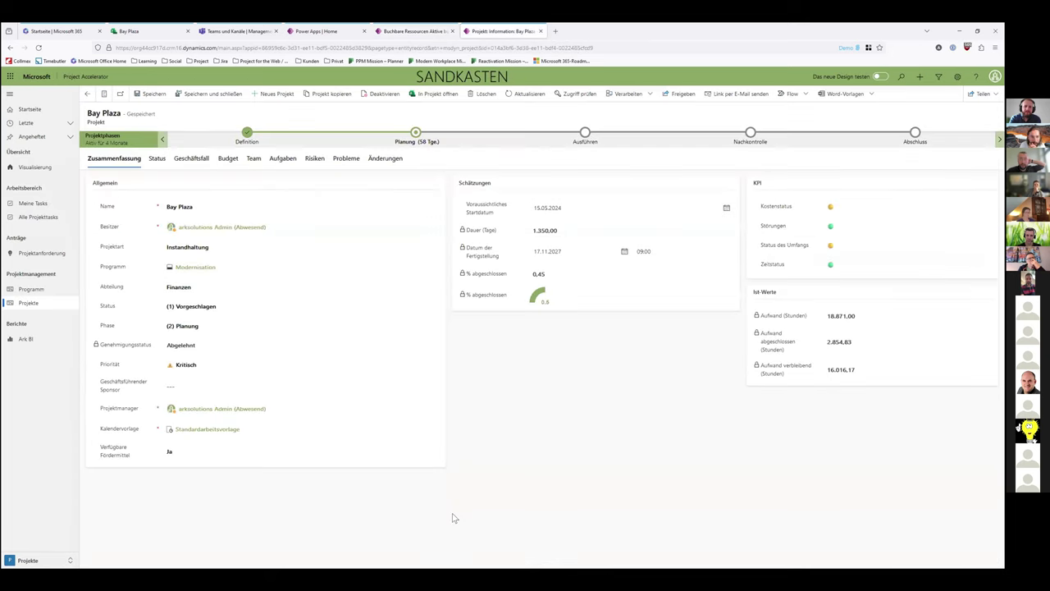